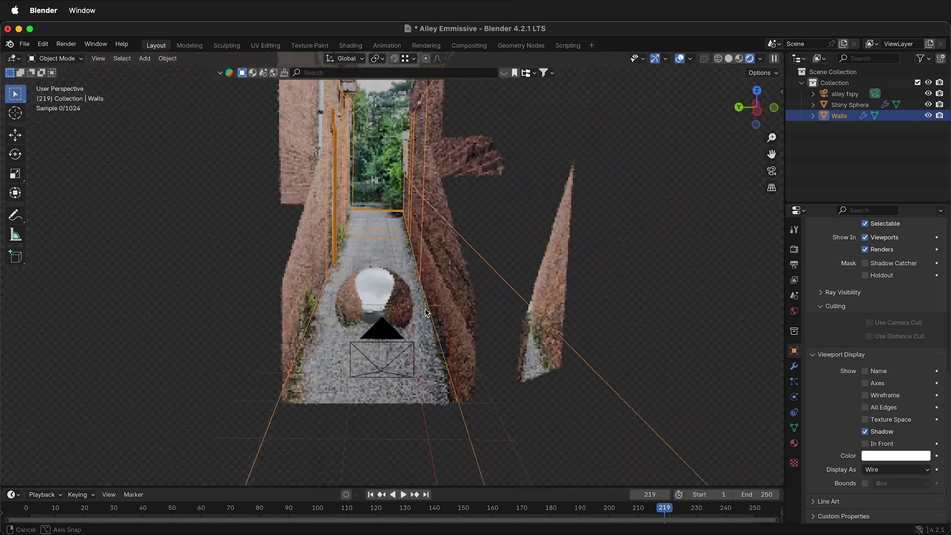
- Zoom, pan and orbit around the rendered alley to inspect the walls and sphere
scroll(338, 163, up, 5)
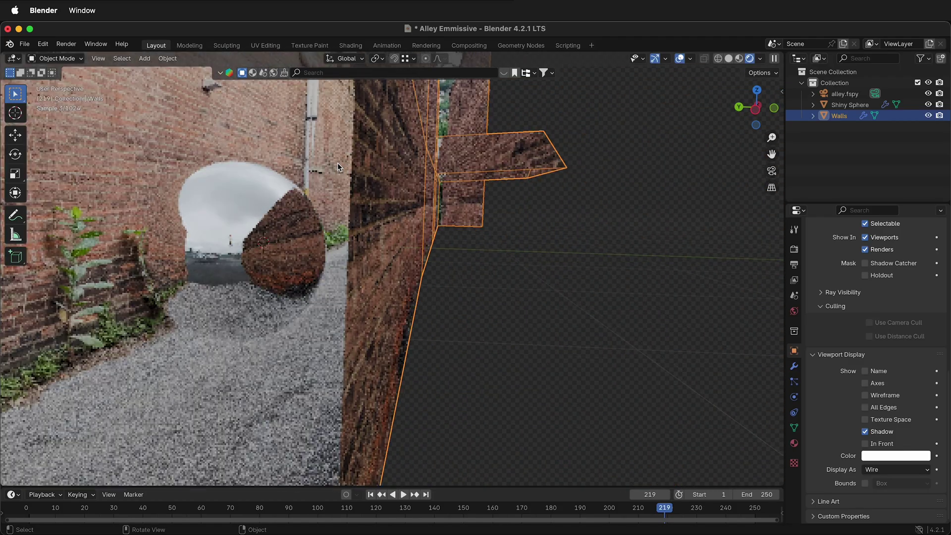
shift+middle_drag(337, 165, 415, 305)
scroll(337, 163, down, 5)
scroll(337, 162, up, 5)
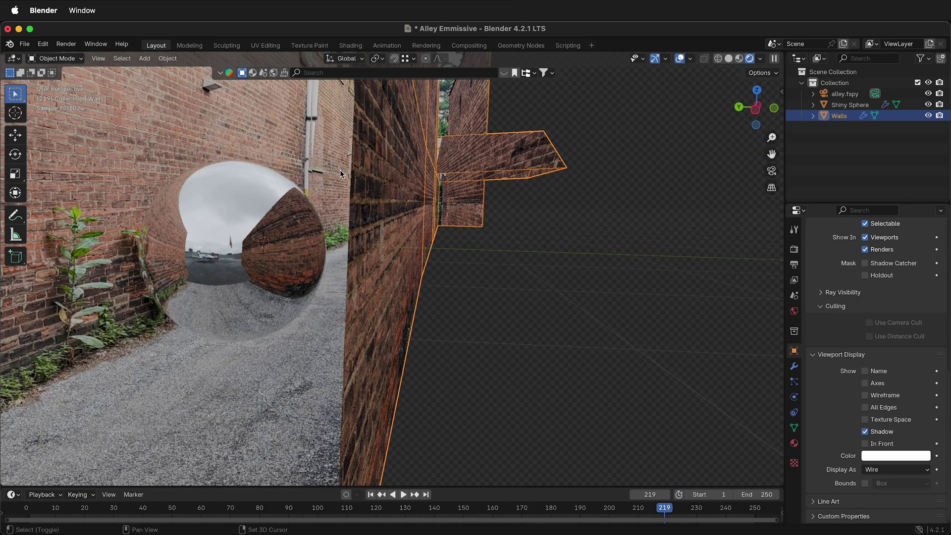
mouse_move(341, 171)
ctrl+middle_down()
mouse_move(360, 213)
mouse_move(397, 206)
ctrl+middle_up()
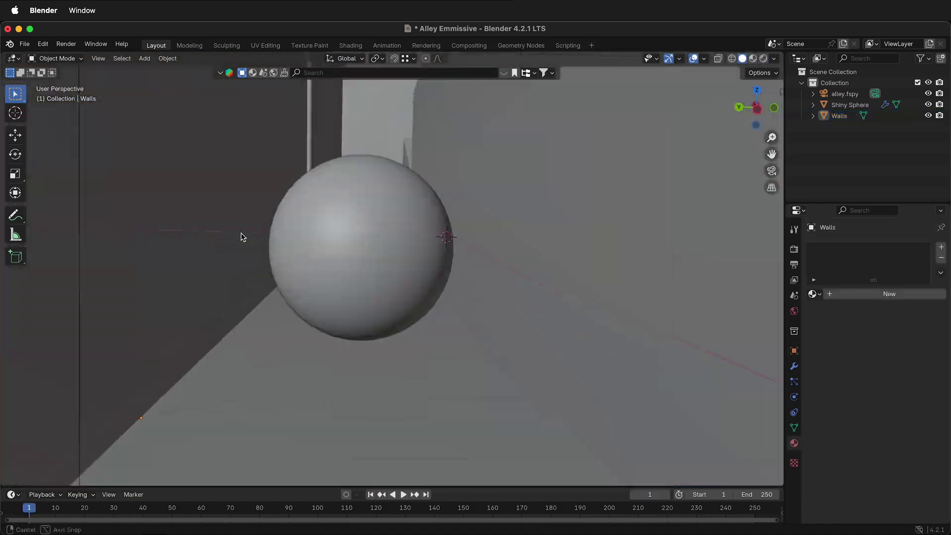
mouse_move(240, 238)
middle_down()
mouse_move(327, 215)
mouse_move(310, 236)
mouse_move(320, 239)
mouse_move(336, 213)
mouse_move(387, 213)
mouse_move(364, 236)
mouse_move(320, 240)
mouse_move(332, 207)
middle_up()
- View through the camera, briefly hide the walls, then create a new material named walls
click(771, 171)
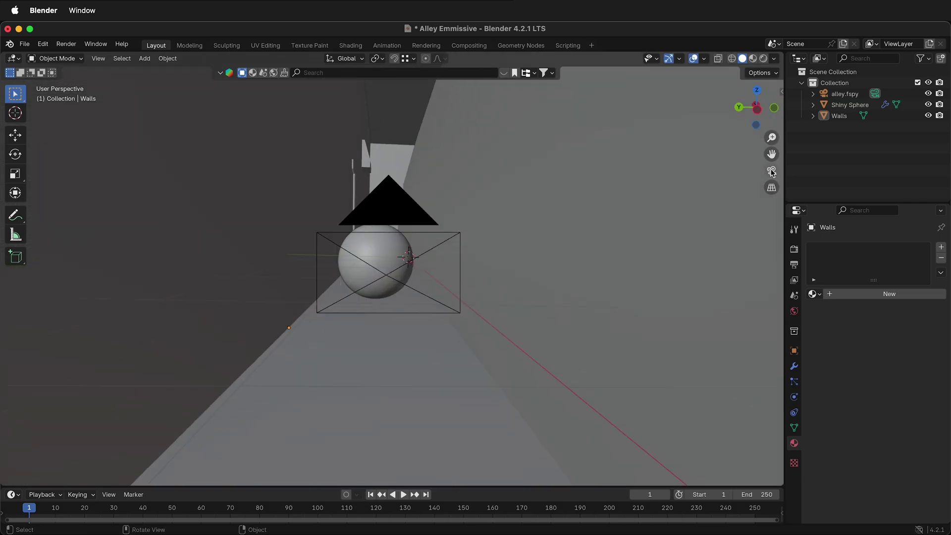
click(928, 116)
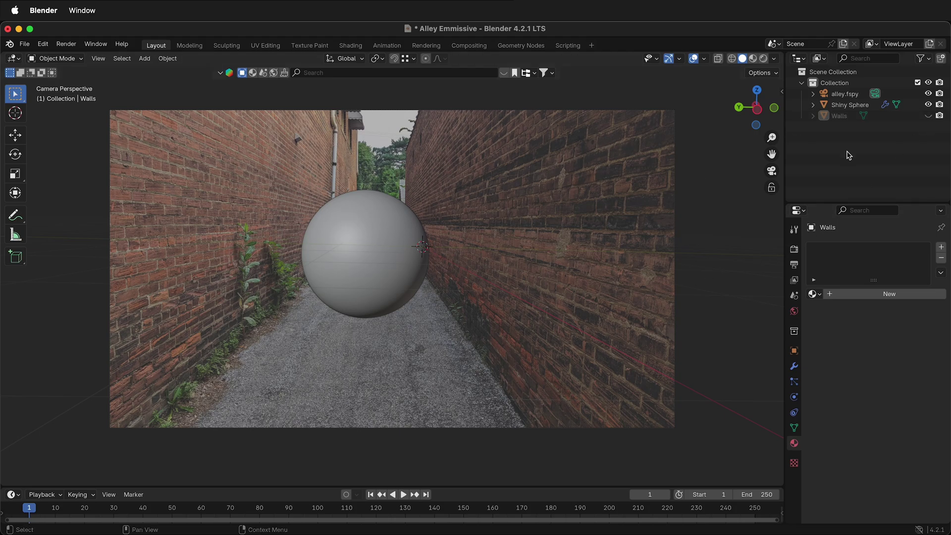
click(929, 116)
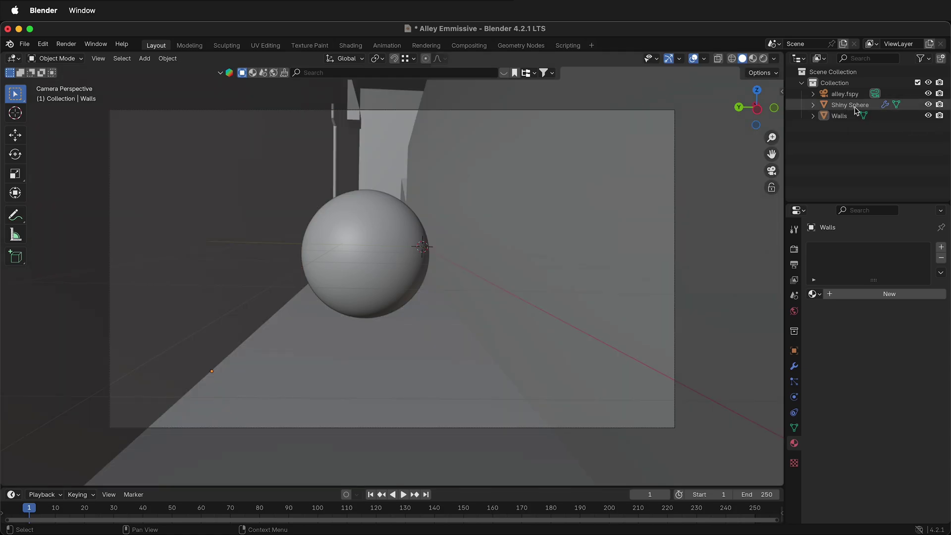
click(873, 294)
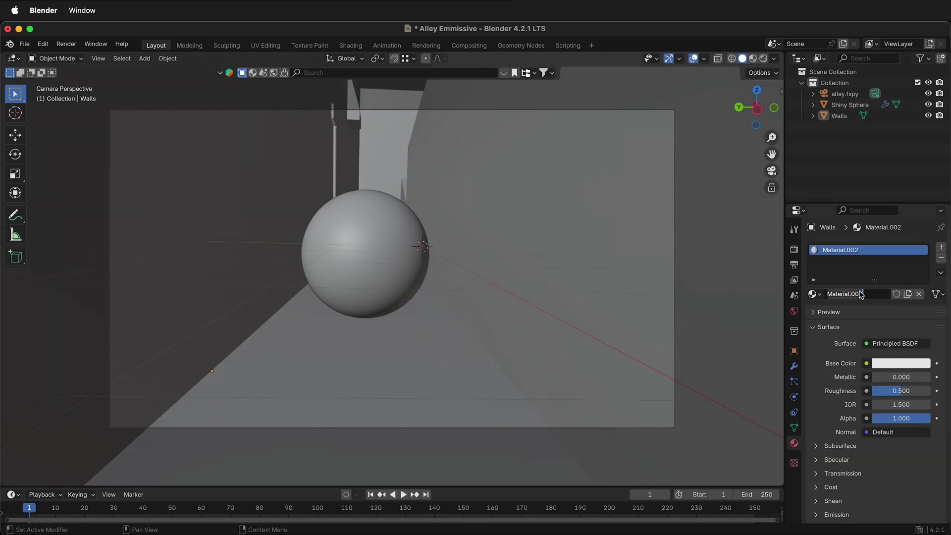
click(860, 293)
text(walls)
key(Return)
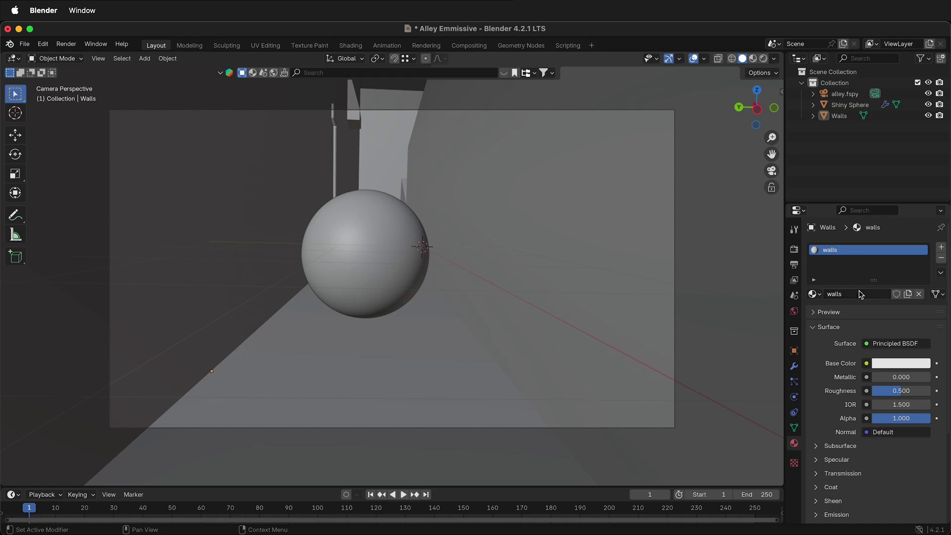
- Make the walls an Emission surface coloured by a brick-alley.jpg image texture, shown in Material Preview
click(890, 343)
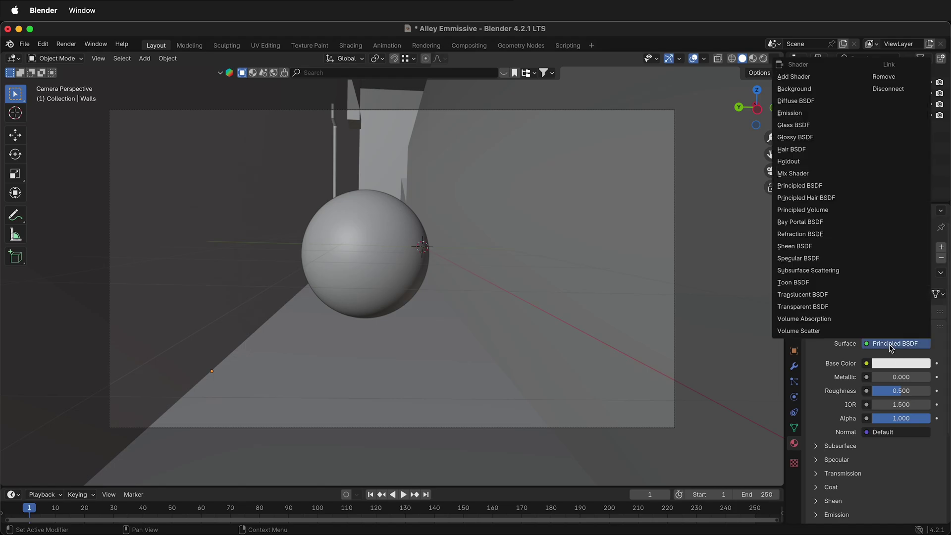
click(788, 113)
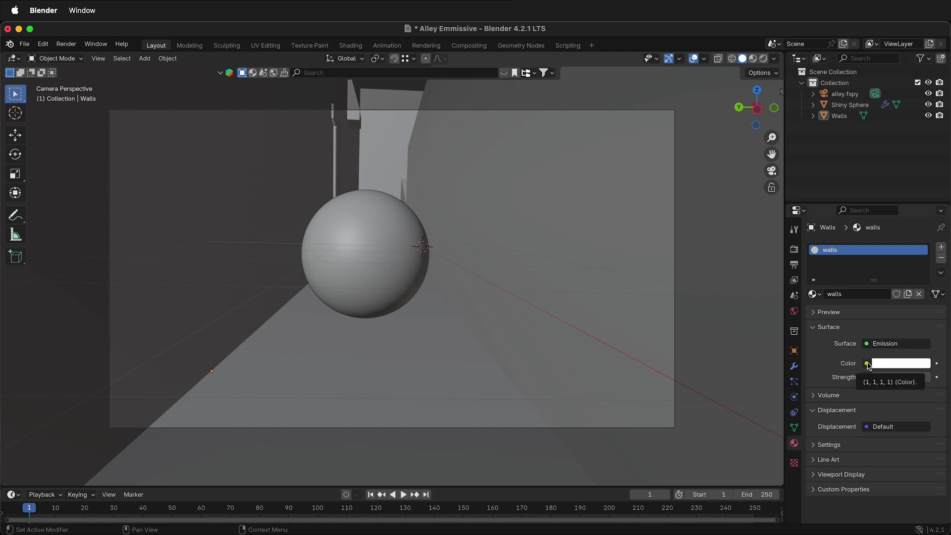
click(867, 363)
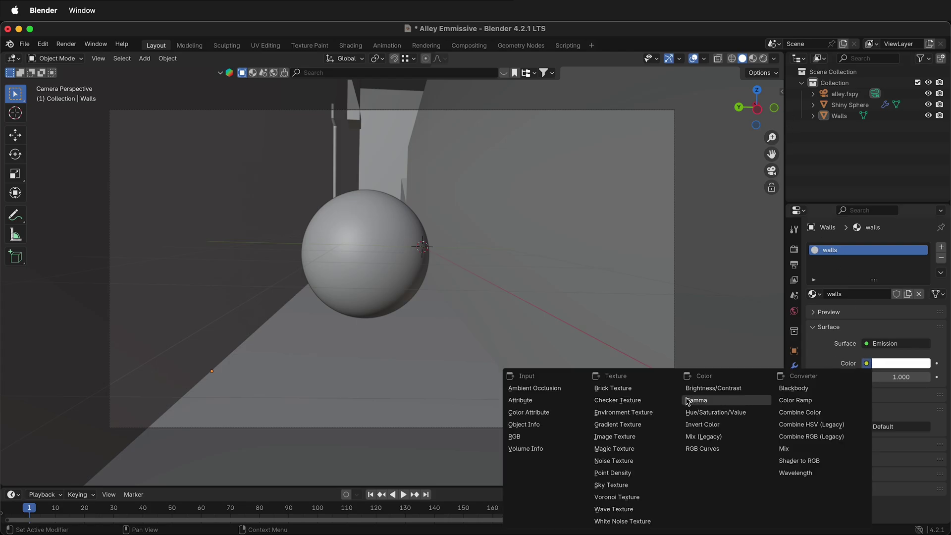
click(615, 437)
click(917, 377)
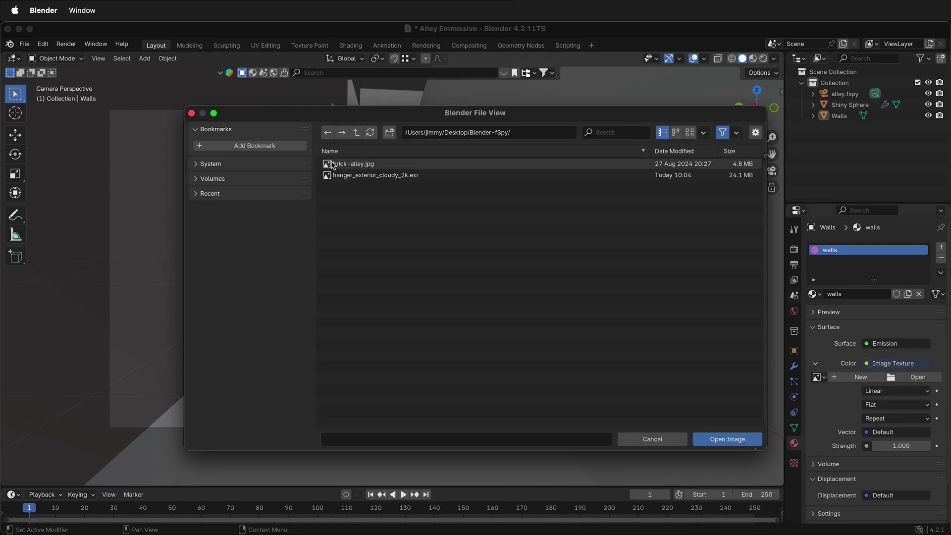
click(359, 167)
click(728, 440)
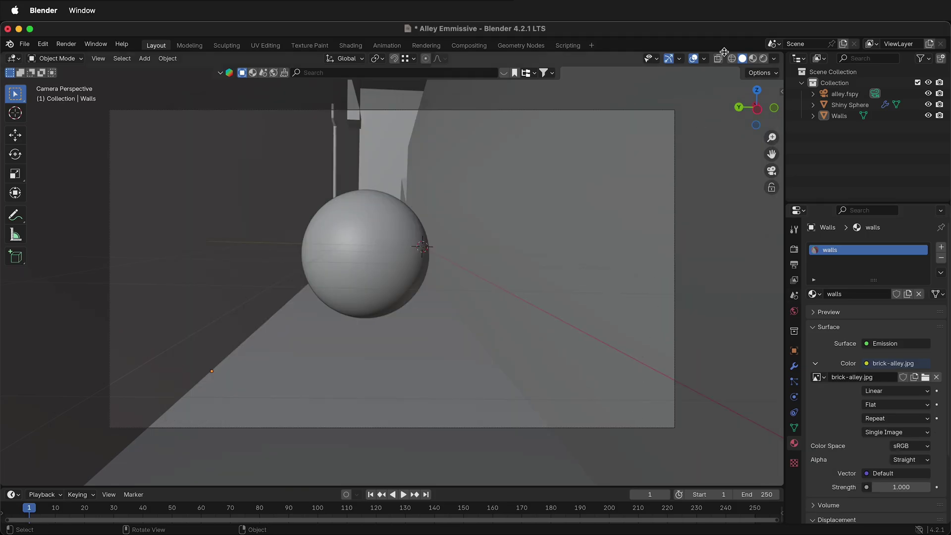
click(752, 58)
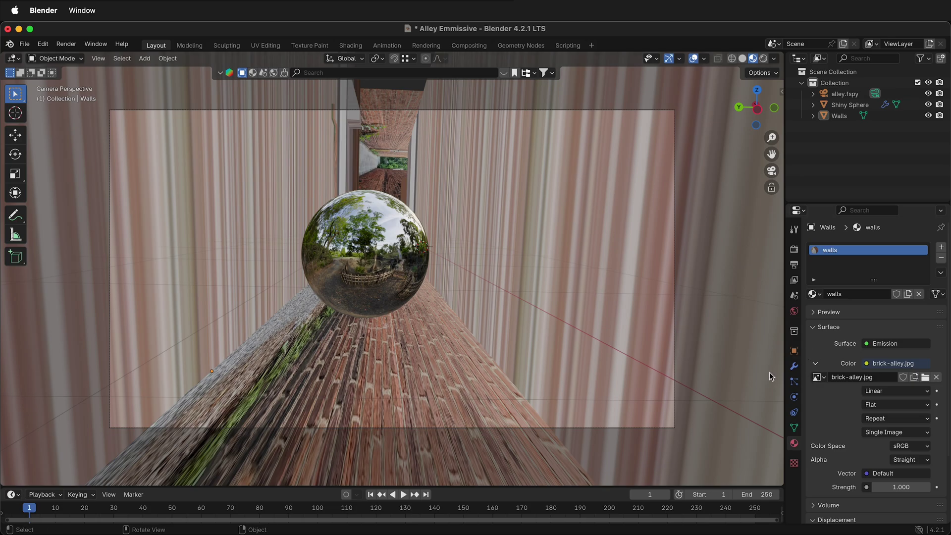
- Add a UV Project modifier to the walls using UVMap, projecting from the alley.fspy camera
click(794, 367)
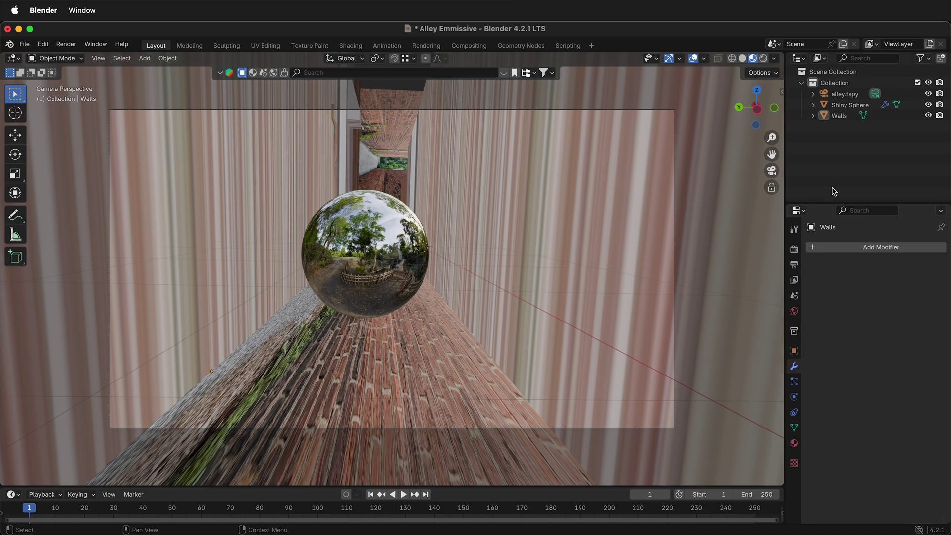
click(856, 248)
mouse_move(827, 253)
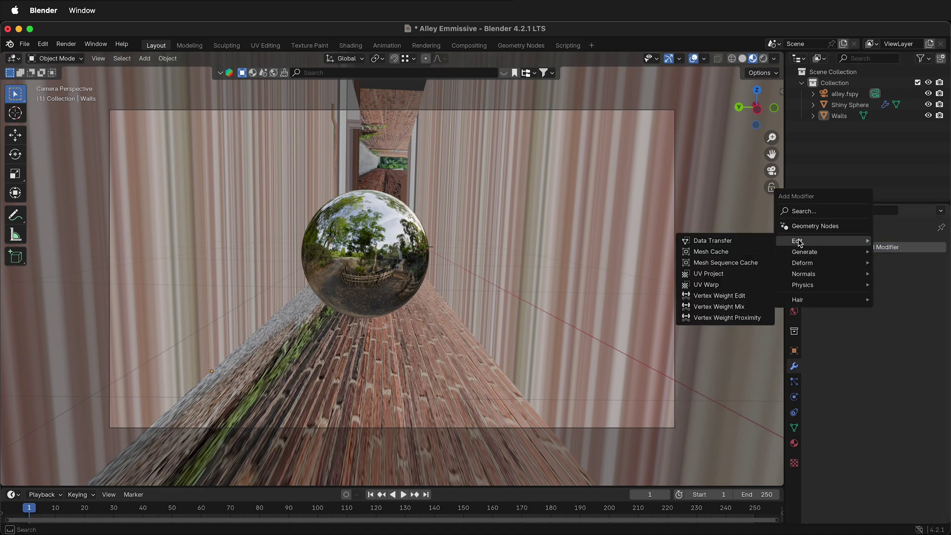
click(709, 274)
click(868, 284)
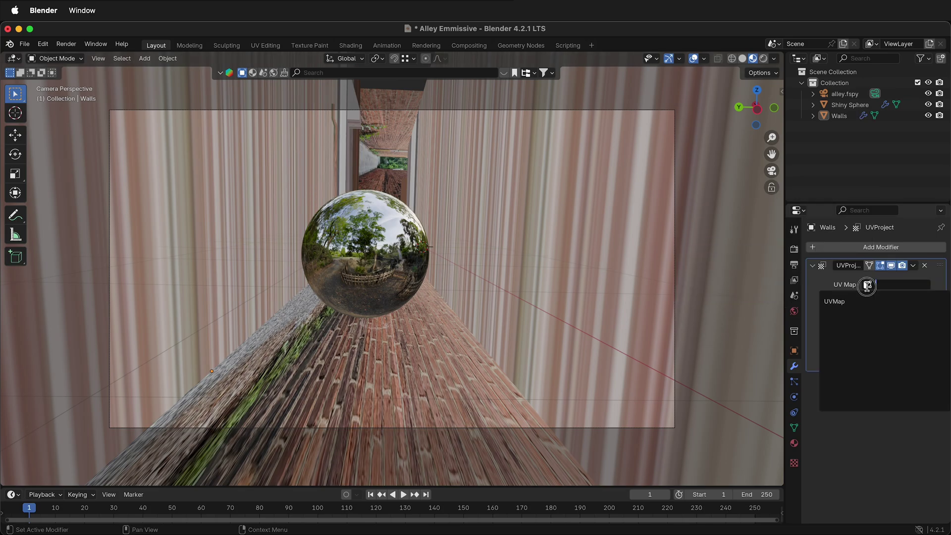
click(836, 302)
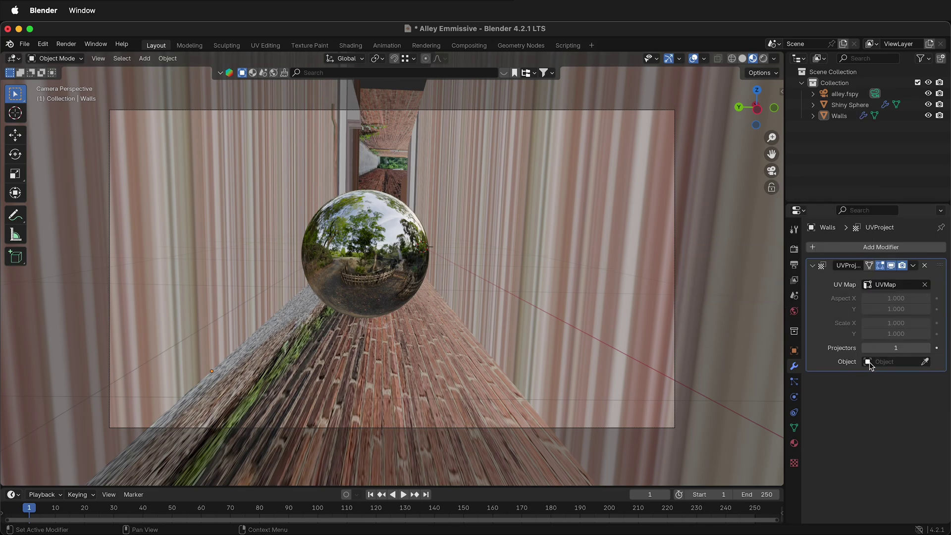
click(874, 363)
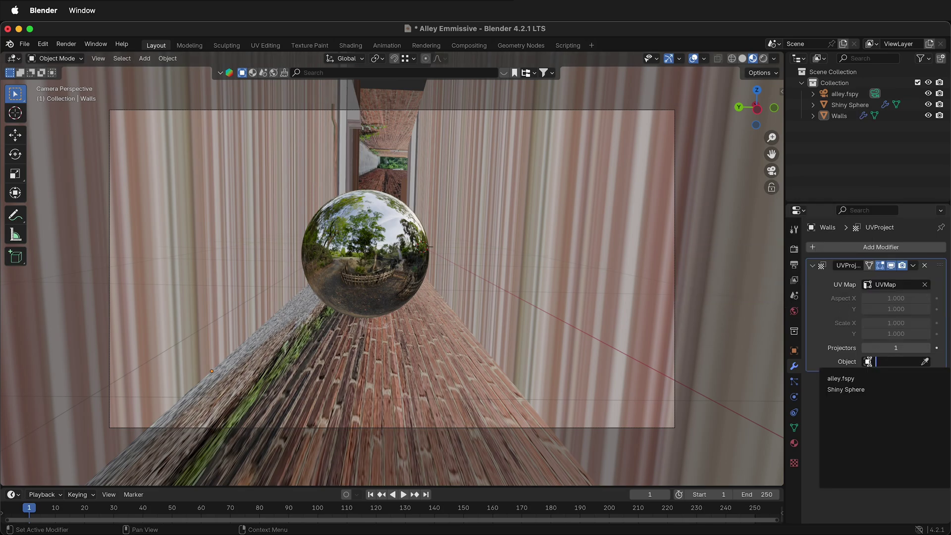
click(835, 382)
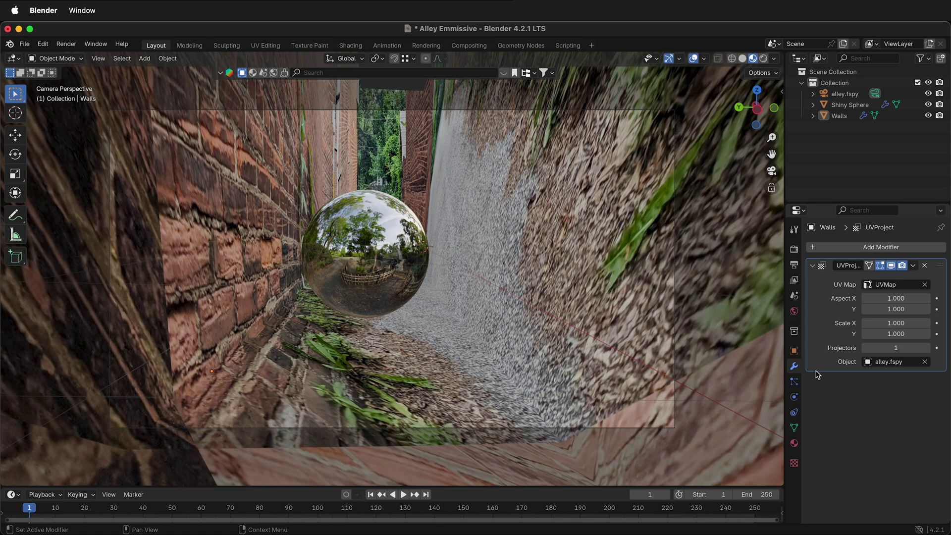
- Add a Simple Subdivision Surface at viewport and render levels 6, moved above UVProject
click(906, 247)
mouse_move(860, 256)
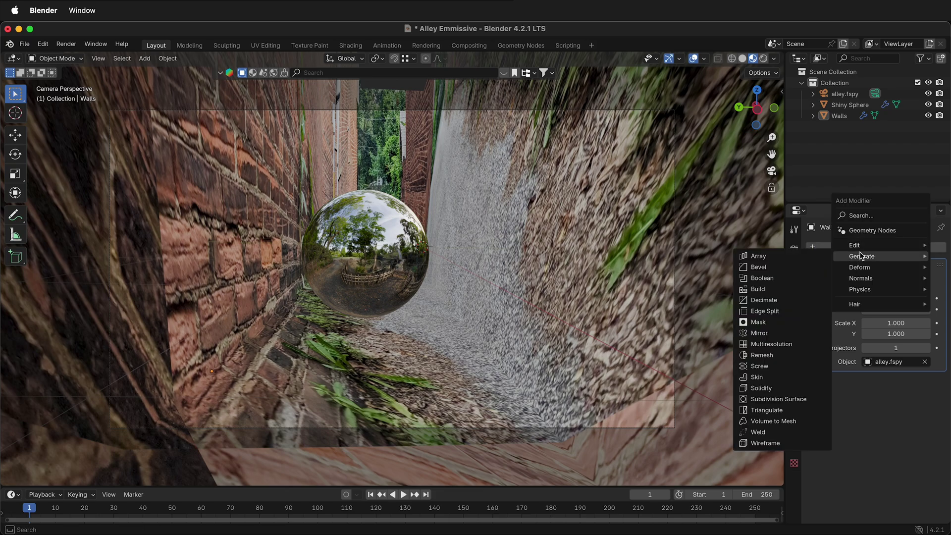
click(780, 399)
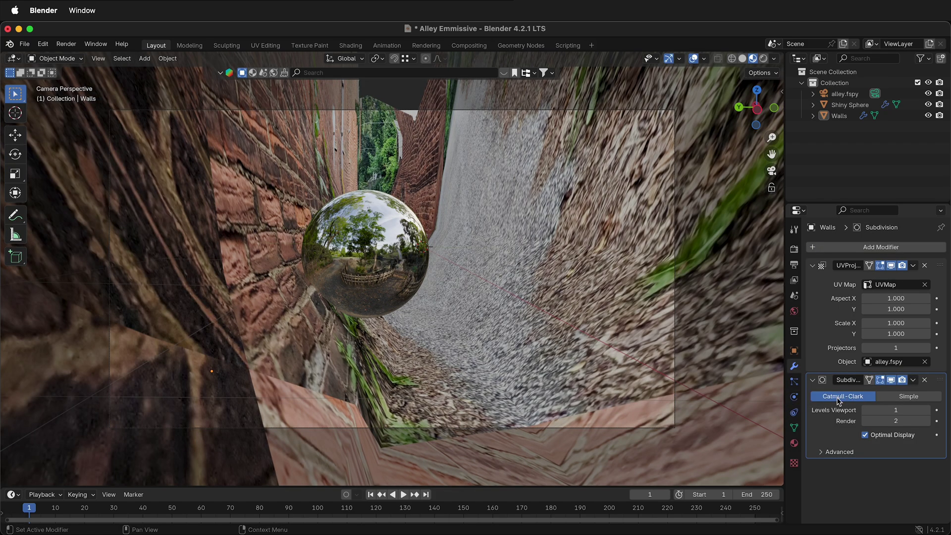
click(906, 397)
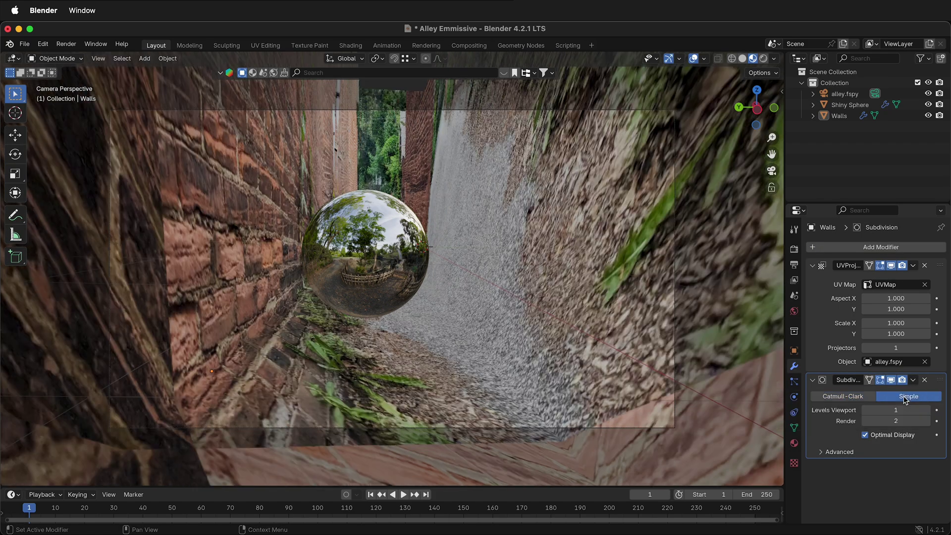
click(927, 410)
click(926, 410)
click(927, 410)
click(927, 410)
click(927, 410)
click(927, 421)
click(927, 421)
click(927, 421)
click(926, 421)
drag(940, 382, 940, 253)
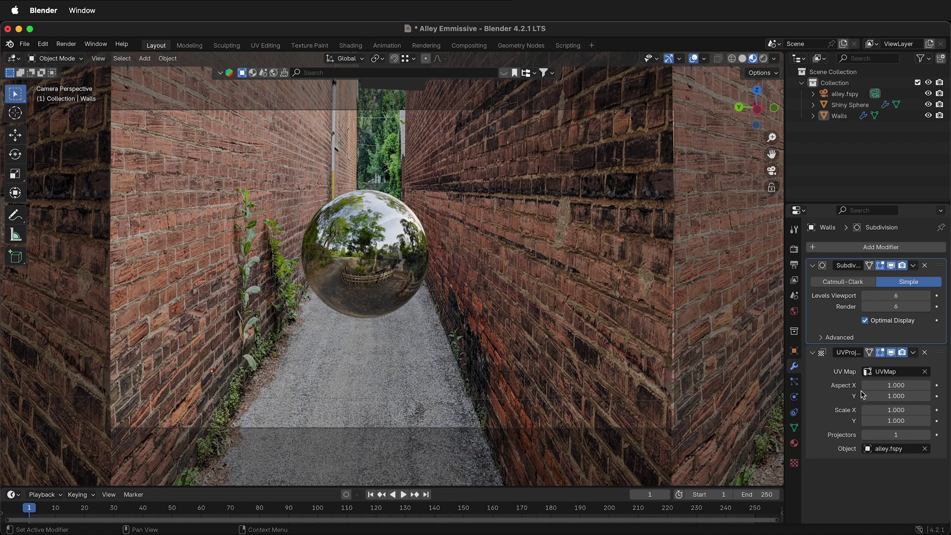
- Set the UV Project aspect to 4032 × 2268, then check the walls from outside and through the camera
click(887, 385)
text(4032)
key(Tab)
text(2268)
key(Return)
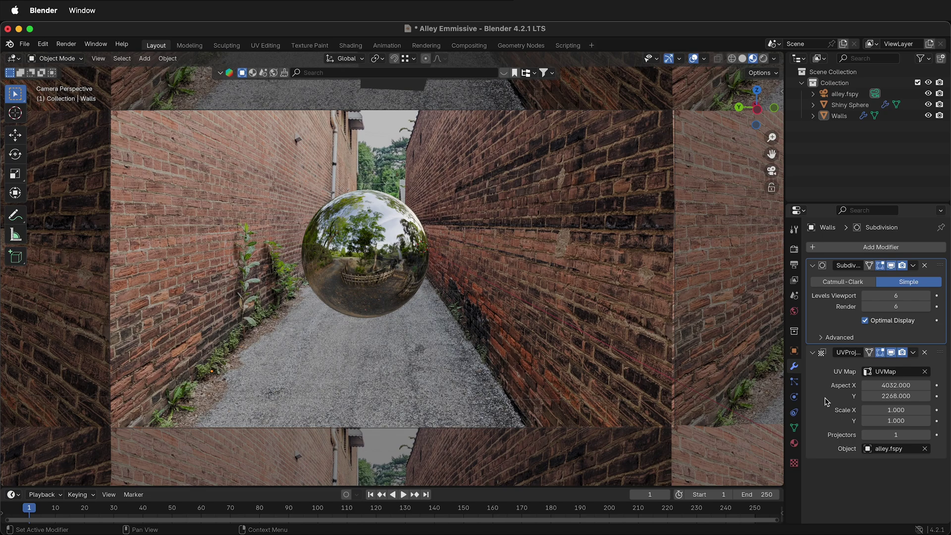
middle_drag(539, 346, 675, 201)
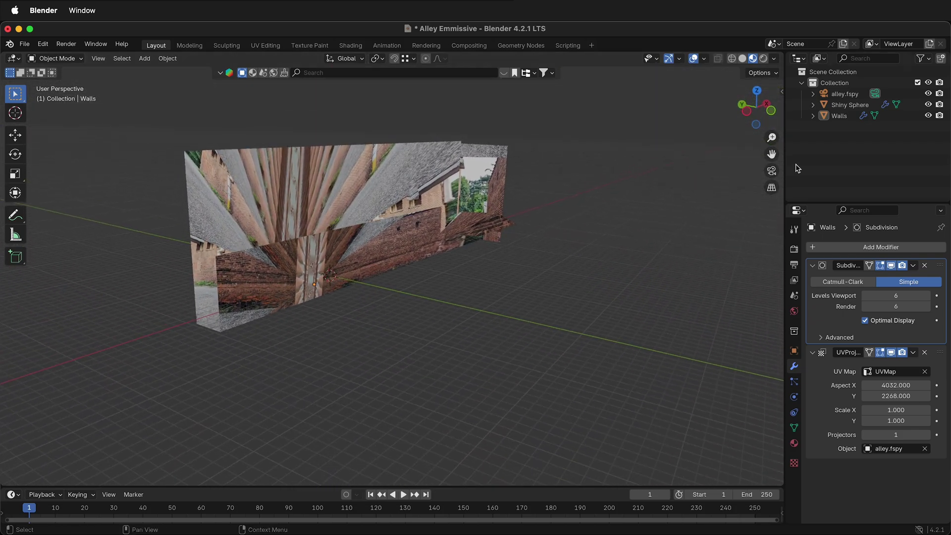
click(772, 171)
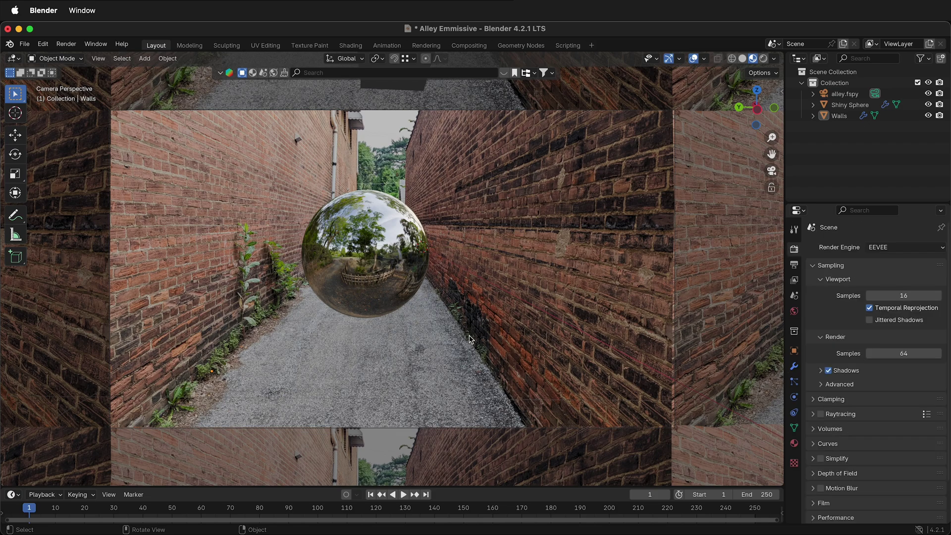
- Switch the viewport to Rendered shading and change the render engine from EEVEE to Cycles
click(764, 59)
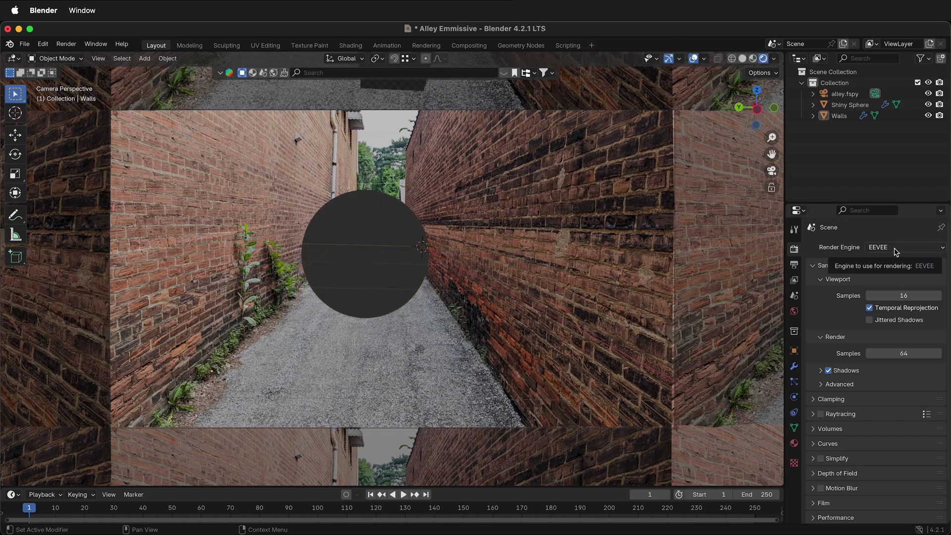
click(896, 250)
click(887, 286)
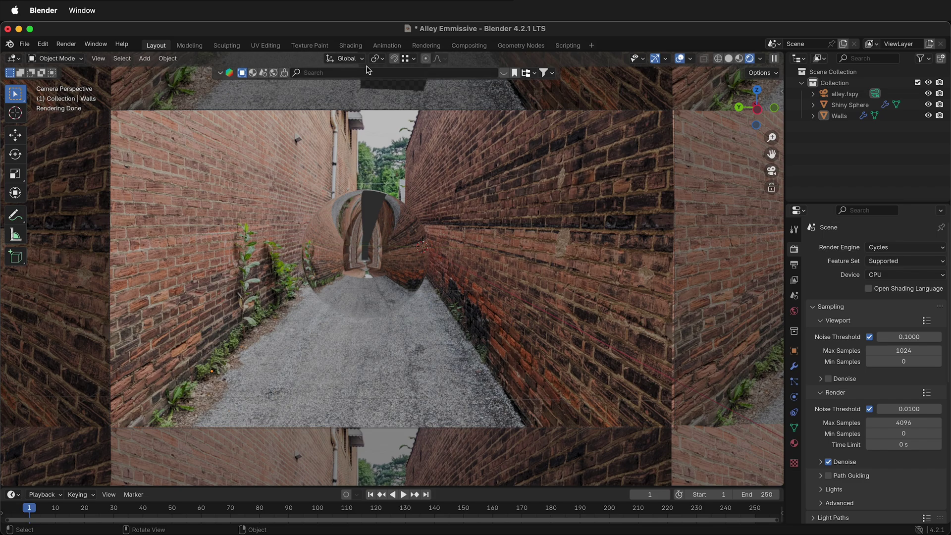
- In the Shading workspace, add a Mix Shader node below the Emission node, making room beside the output
click(351, 46)
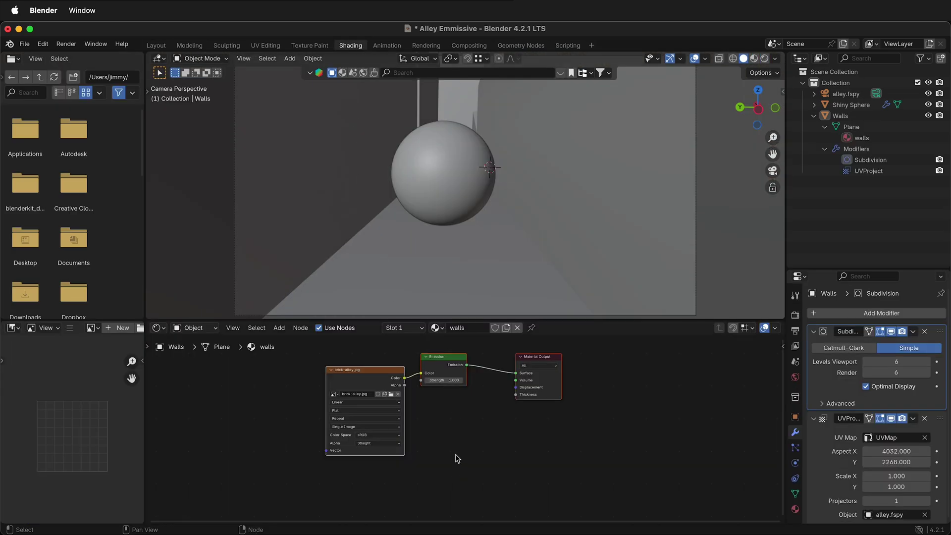
scroll(454, 457, up, 1)
drag(446, 354, 456, 377)
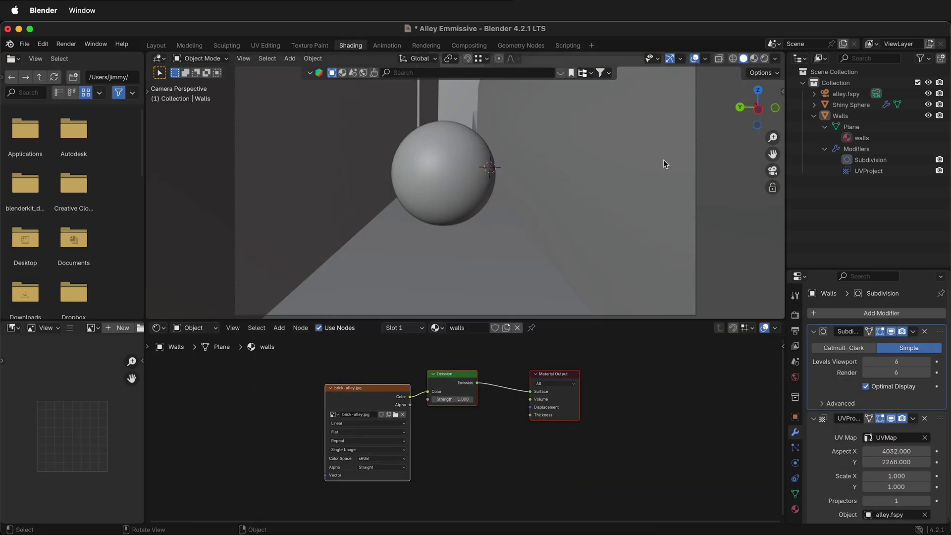
click(764, 59)
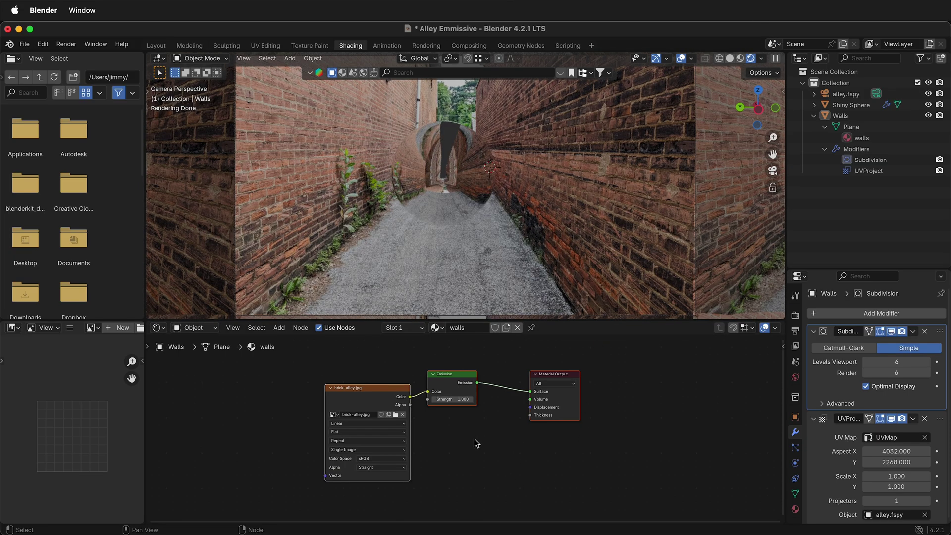
key(shift+a)
text(mis)
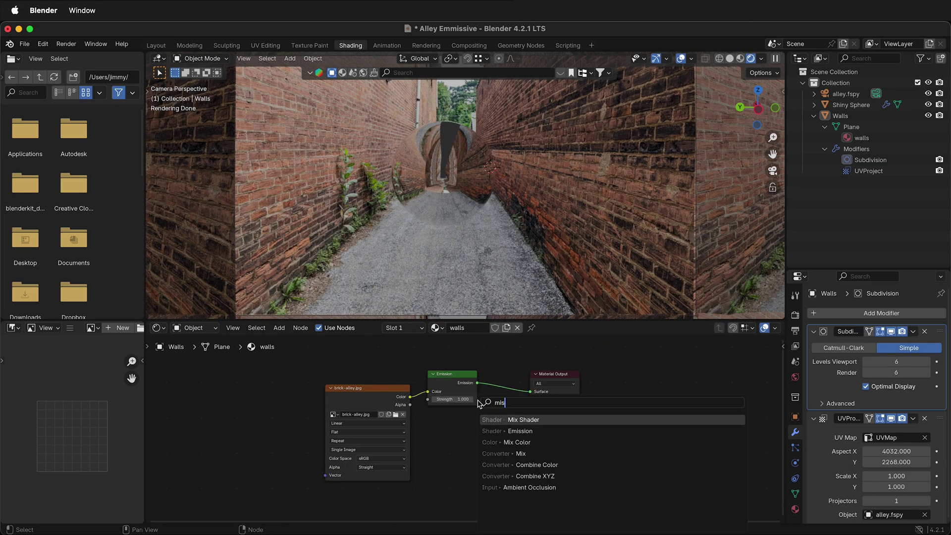
click(499, 420)
click(476, 452)
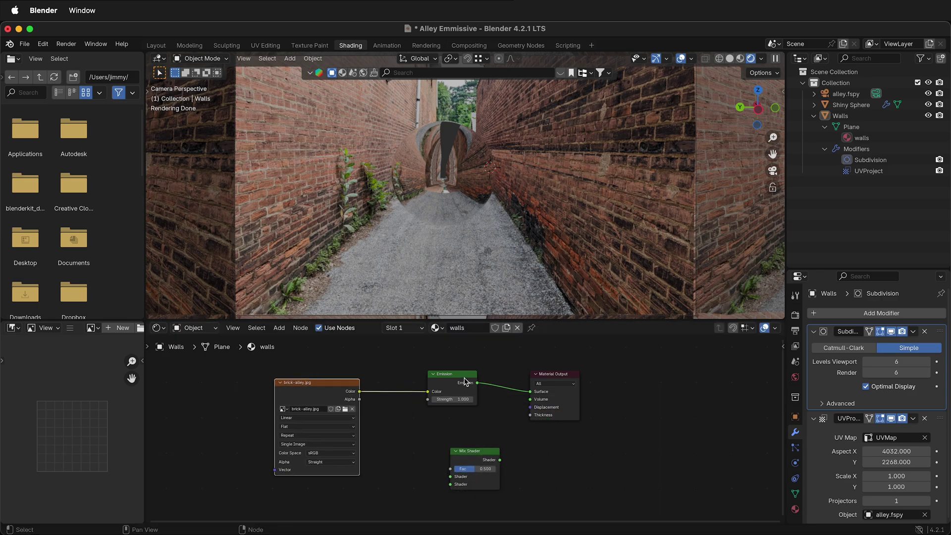
drag(573, 380, 605, 375)
drag(475, 451, 495, 450)
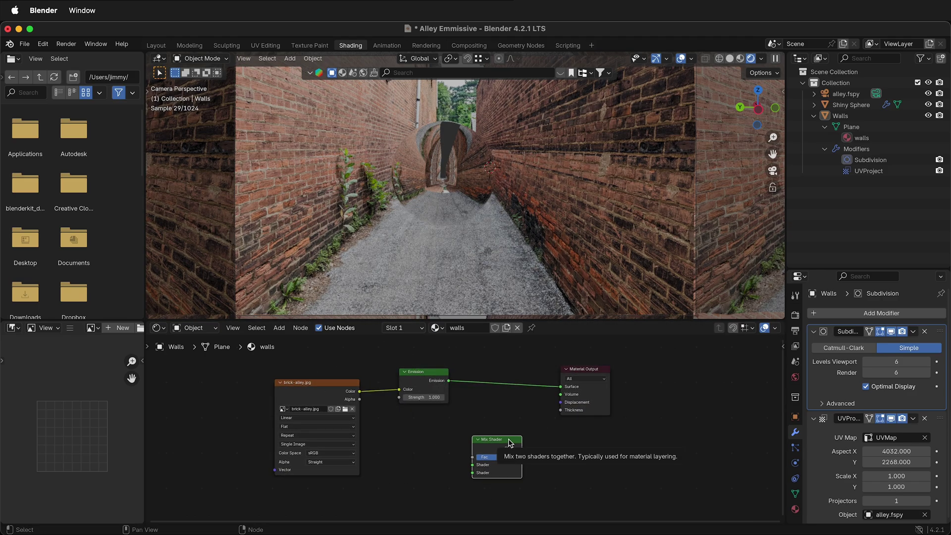
- Add a Transparent BSDF, mix it with Emission using the photo's Alpha as Fac, and set extension to Clip
key(shift+a)
click(455, 398)
text(tr)
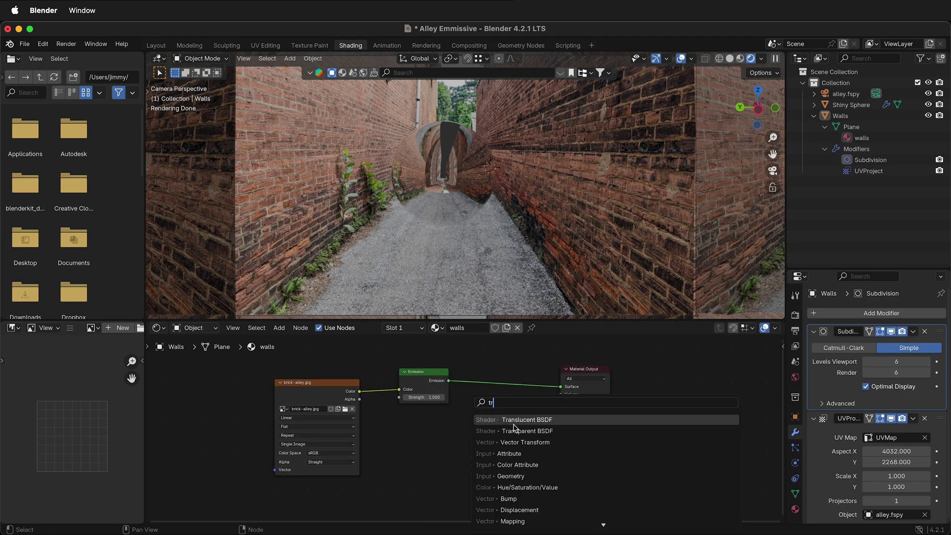
click(510, 432)
click(426, 454)
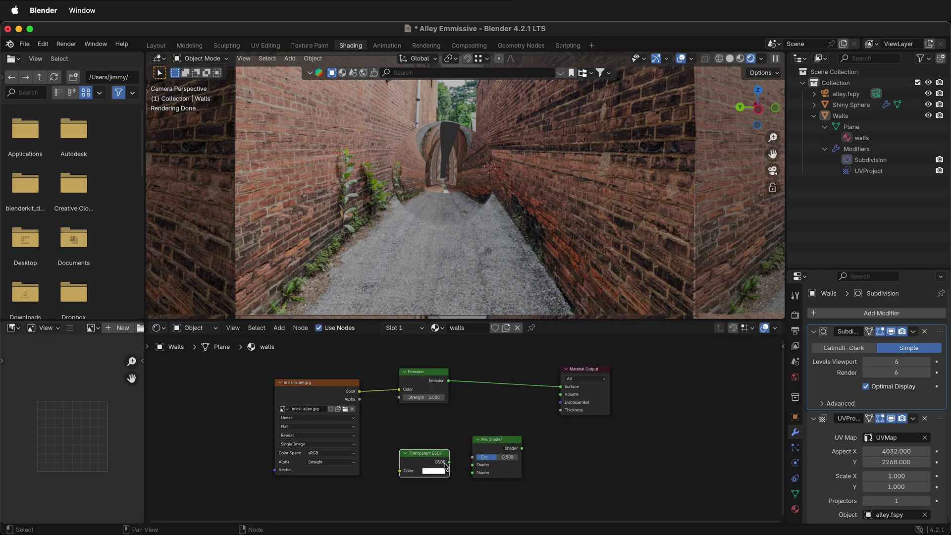
drag(450, 463, 474, 466)
drag(448, 381, 472, 472)
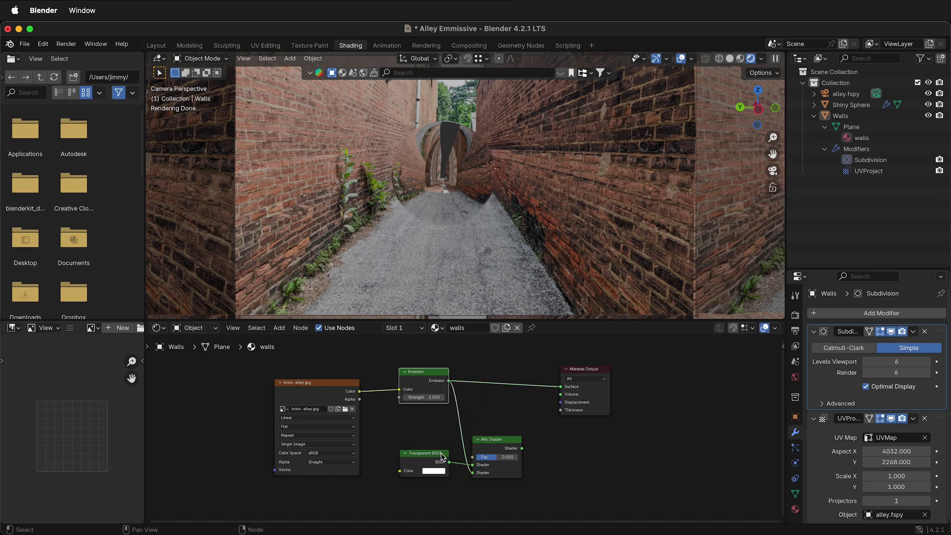
drag(360, 399, 561, 391)
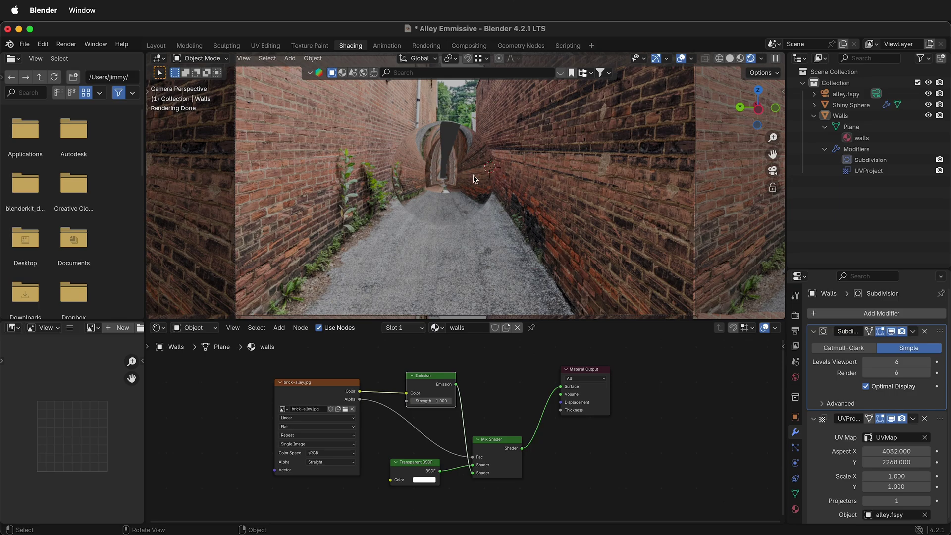
click(353, 435)
click(305, 471)
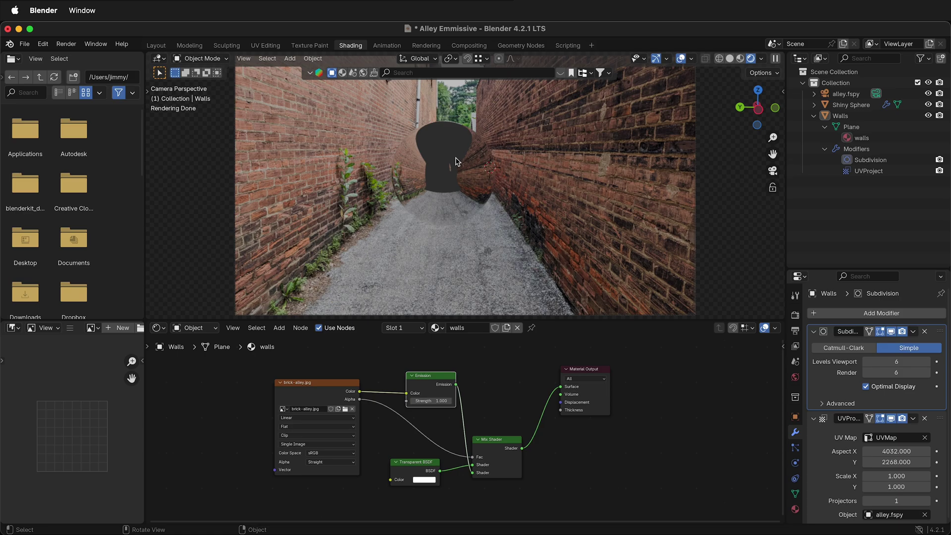
- Set the world colour to an Environment Texture loading hanger_exterior_cloudy_2k.exr
click(795, 378)
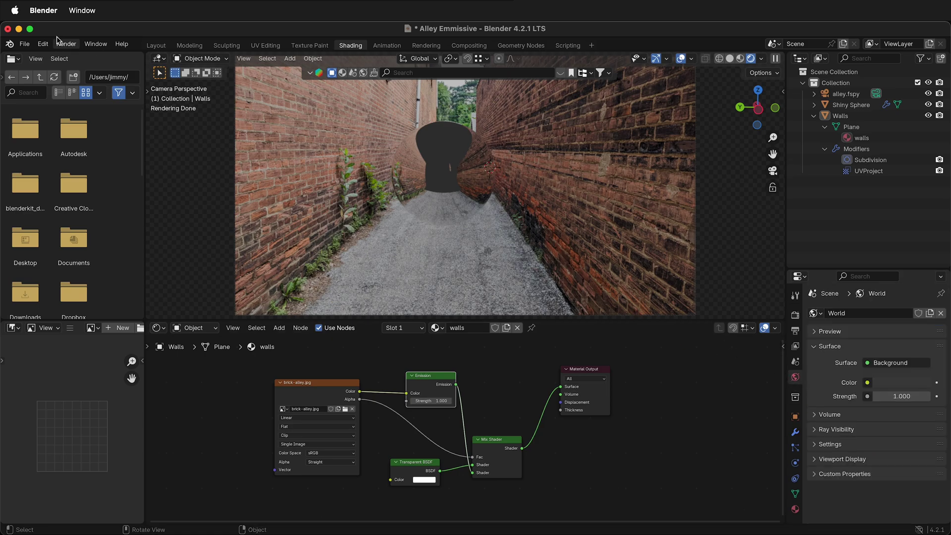
click(868, 383)
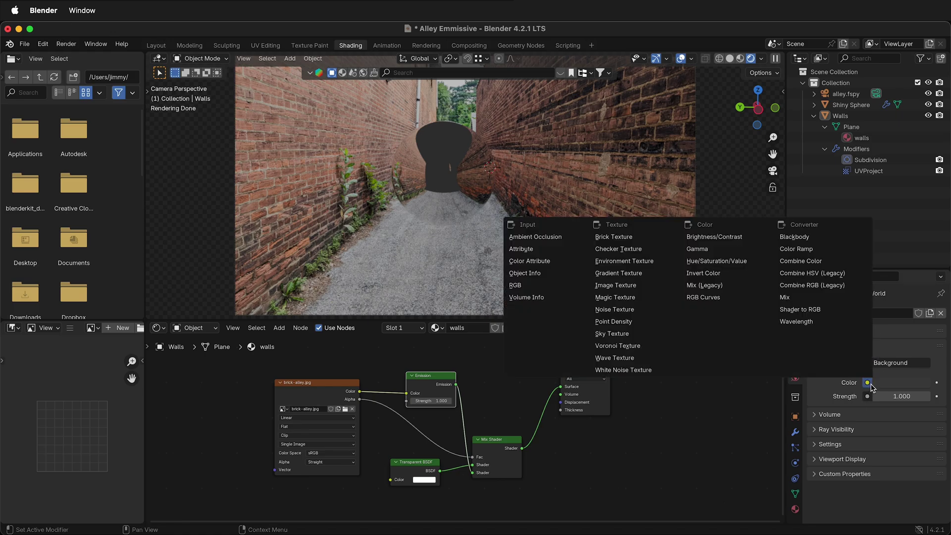
click(625, 261)
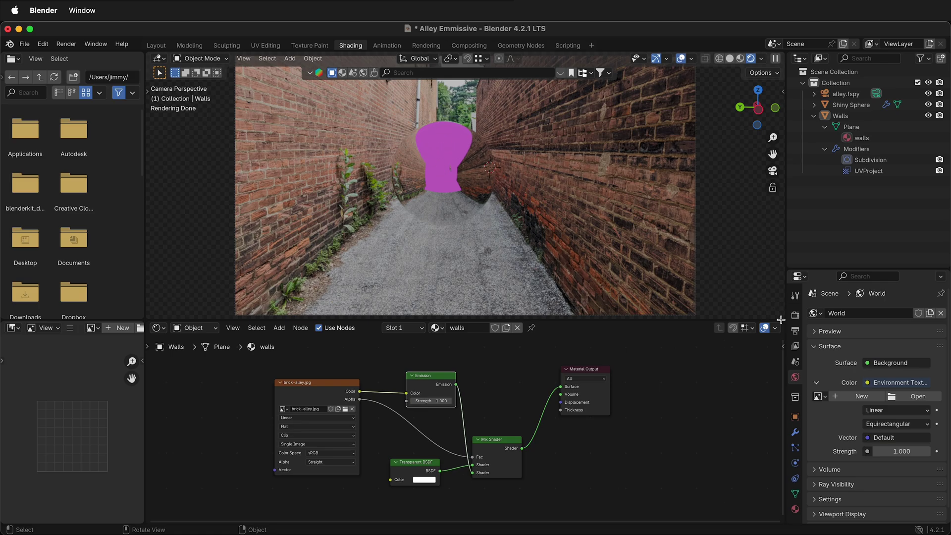
click(917, 397)
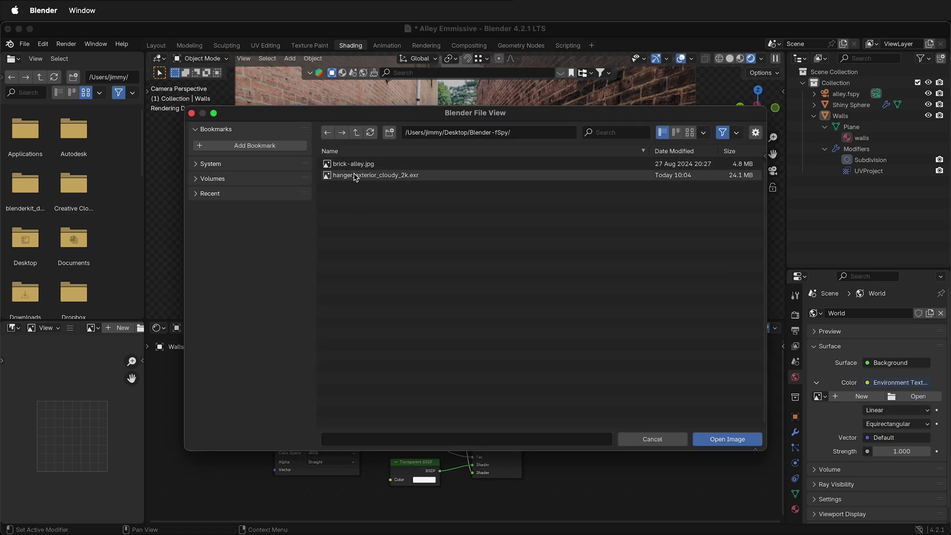
click(353, 176)
click(724, 440)
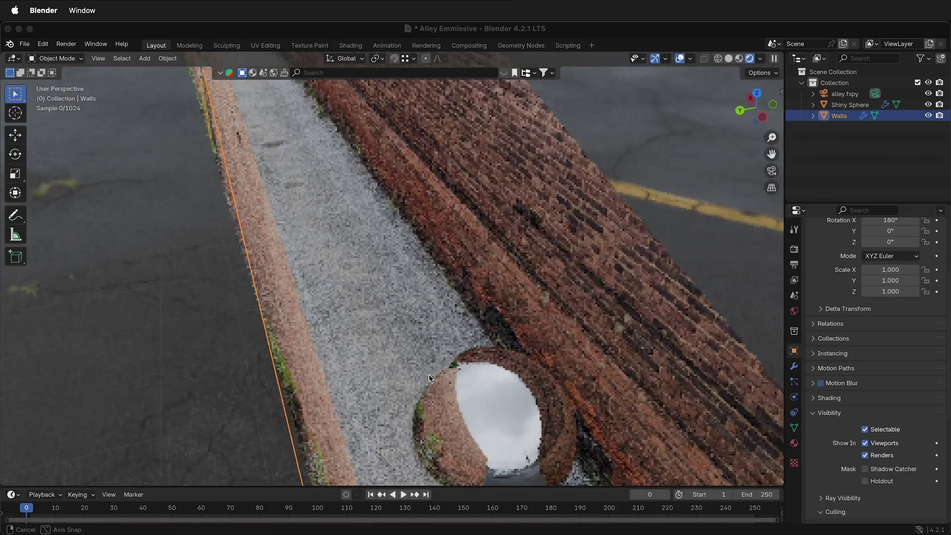
- Orbit and zoom out to look down on the alley walls and mirrored sphere from above
mouse_move(425, 368)
middle_down()
mouse_move(408, 346)
mouse_move(398, 354)
mouse_move(367, 310)
middle_up()
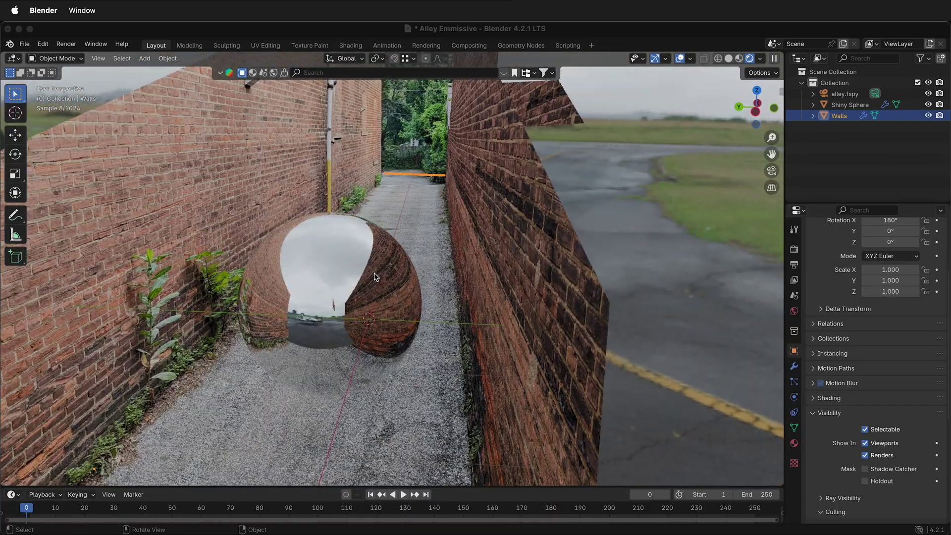
middle_drag(375, 276, 360, 310)
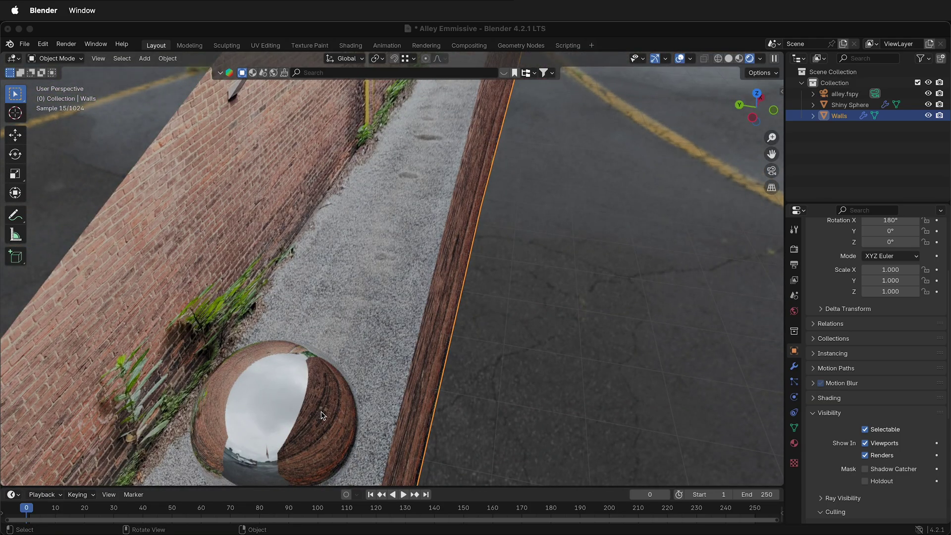
scroll(327, 418, down, 2)
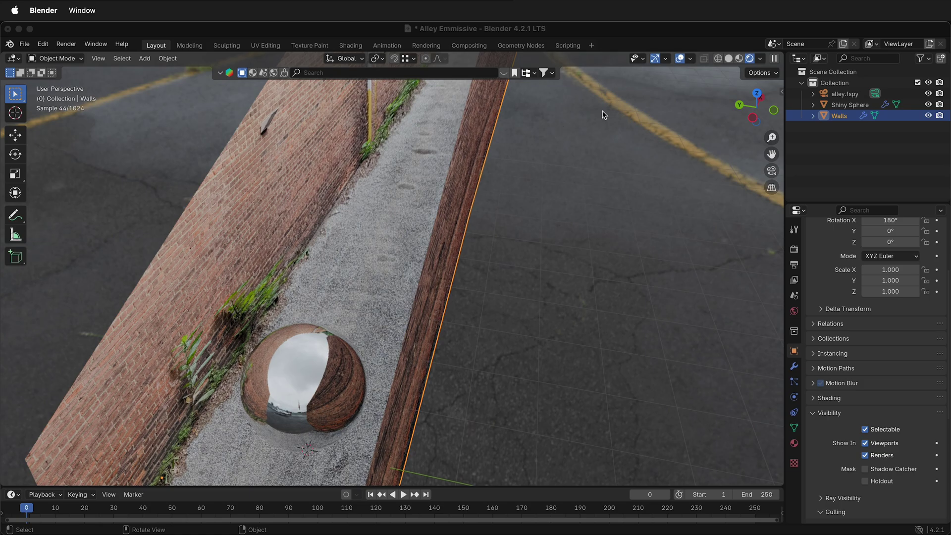
- In Solid shading, select the three floor faces of the walls mesh and separate them into a new object
click(728, 58)
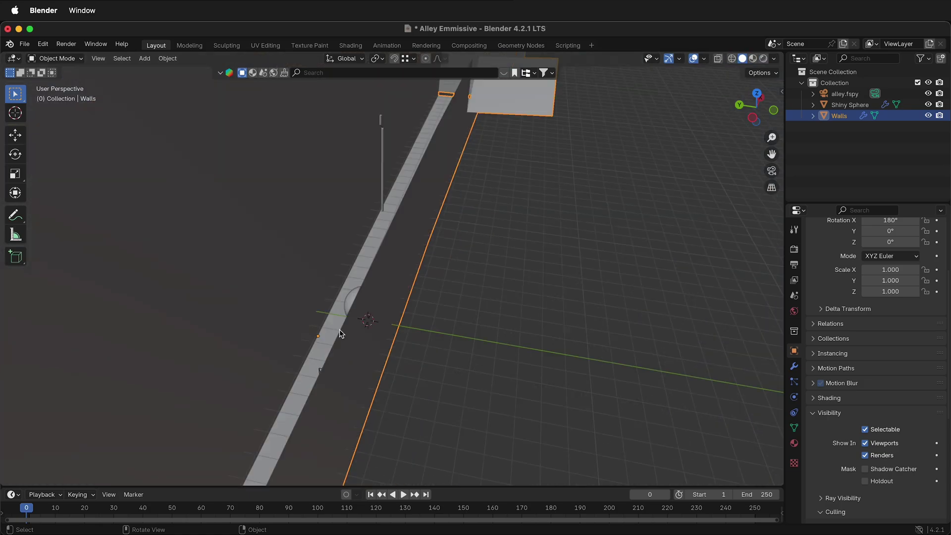
middle_drag(340, 333, 364, 267)
key(Tab)
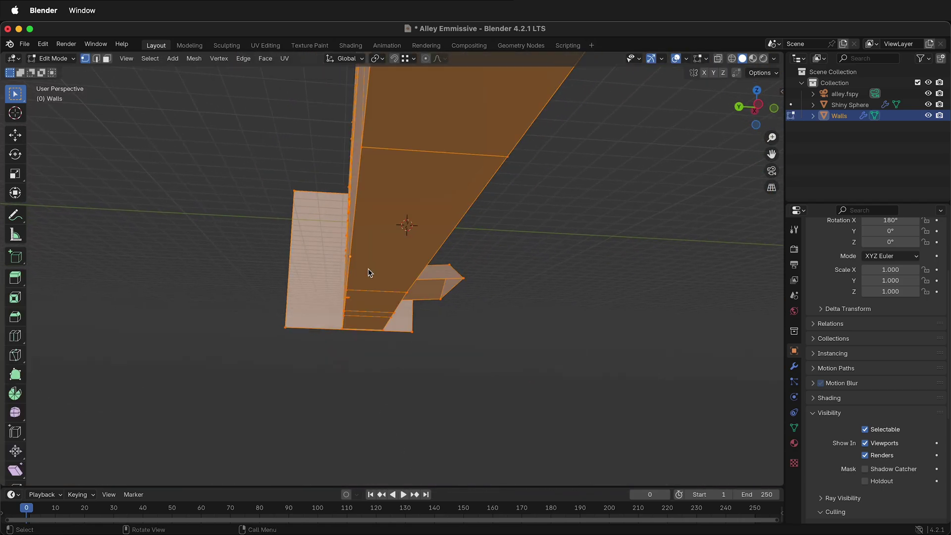
key(3)
click(365, 324)
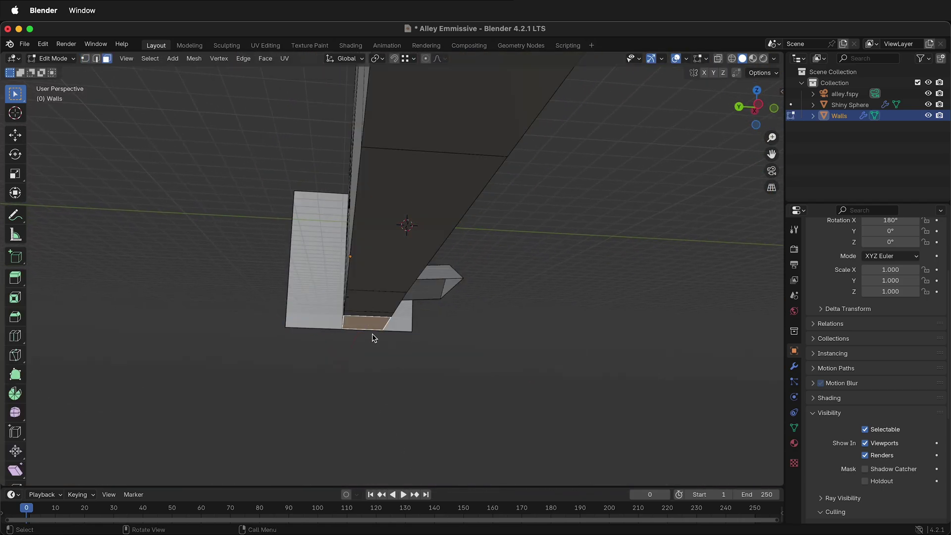
shift+click(395, 154)
shift+click(414, 102)
scroll(369, 257, down, 2)
right_click(369, 257)
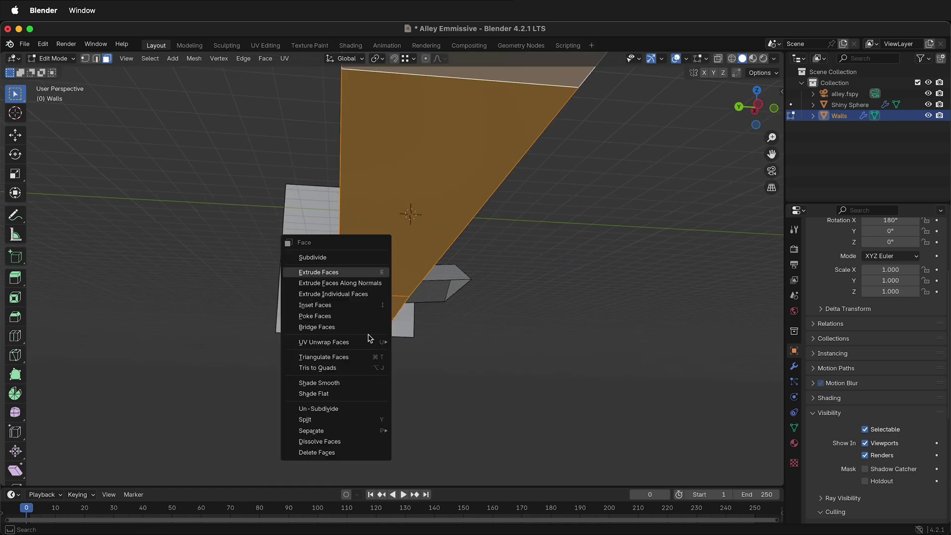
mouse_move(346, 431)
click(444, 434)
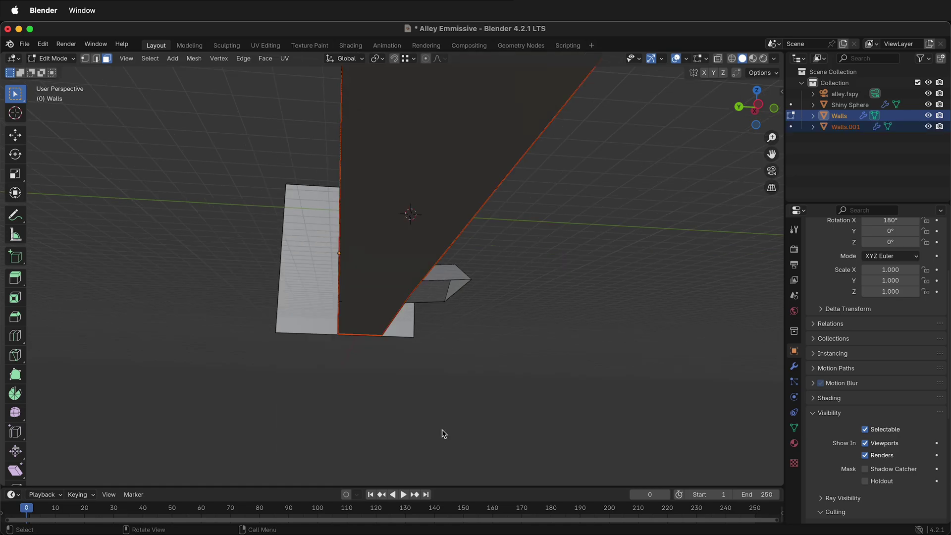
- Return to Object Mode and rename the new Walls.001 object to Ground
key(Tab)
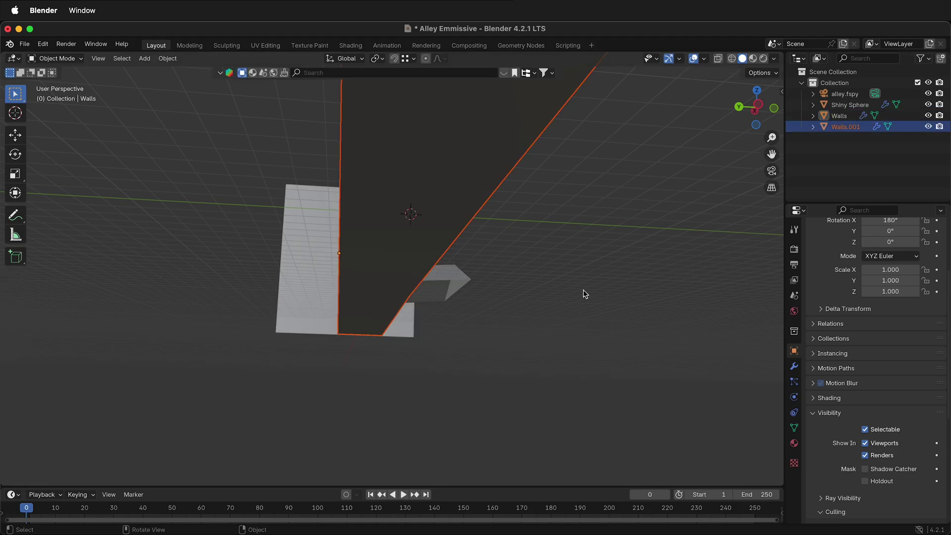
double_click(851, 127)
text(Ground)
key(Return)
click(350, 45)
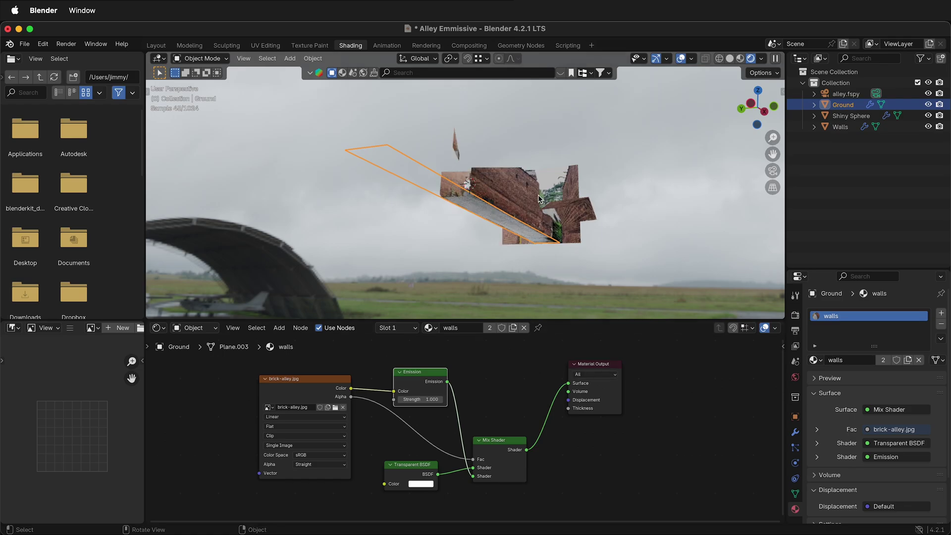
- Give Ground its own copy of the walls material, named ground
middle_drag(539, 201, 467, 182)
scroll(467, 182, up, 3)
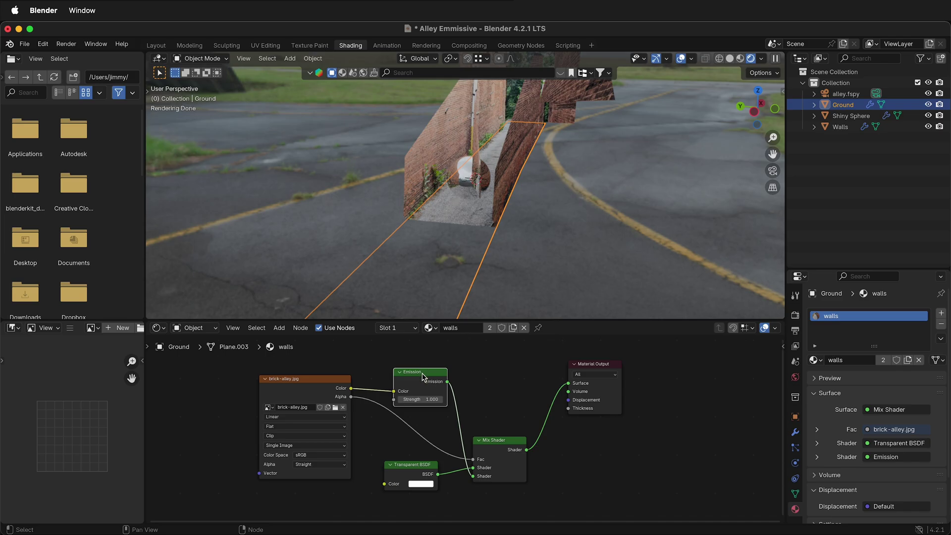
click(513, 329)
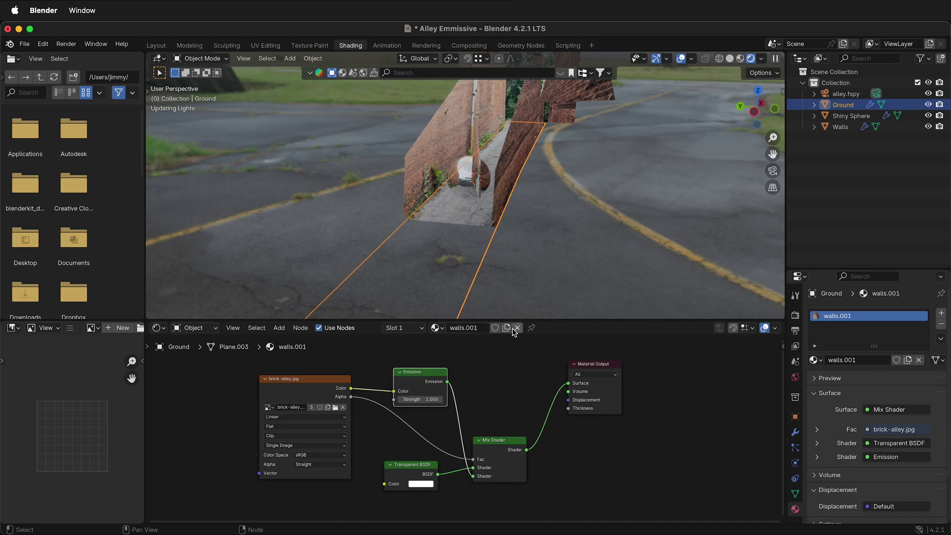
click(482, 329)
text(ground)
key(Return)
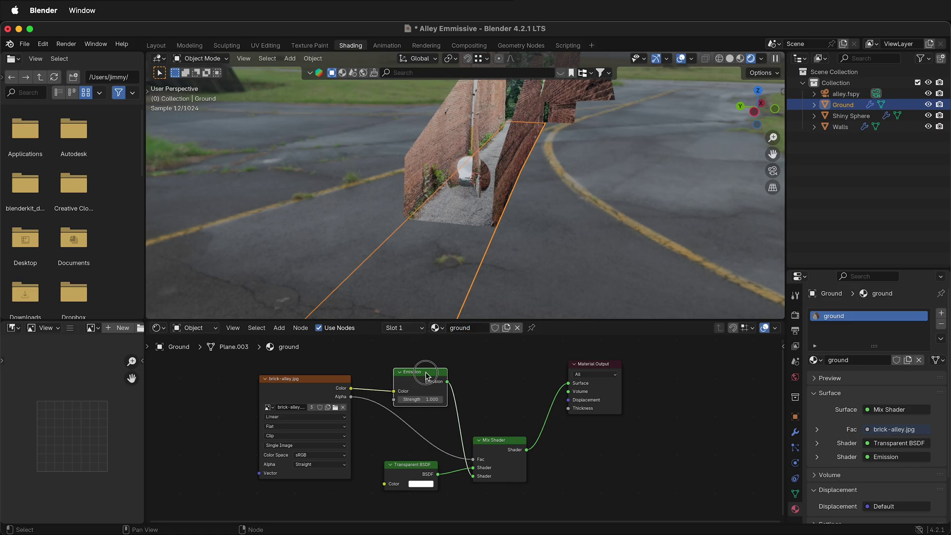
- Replace the Emission node with a Diffuse BSDF fed by the photo Color into the Mix Shader
key(x)
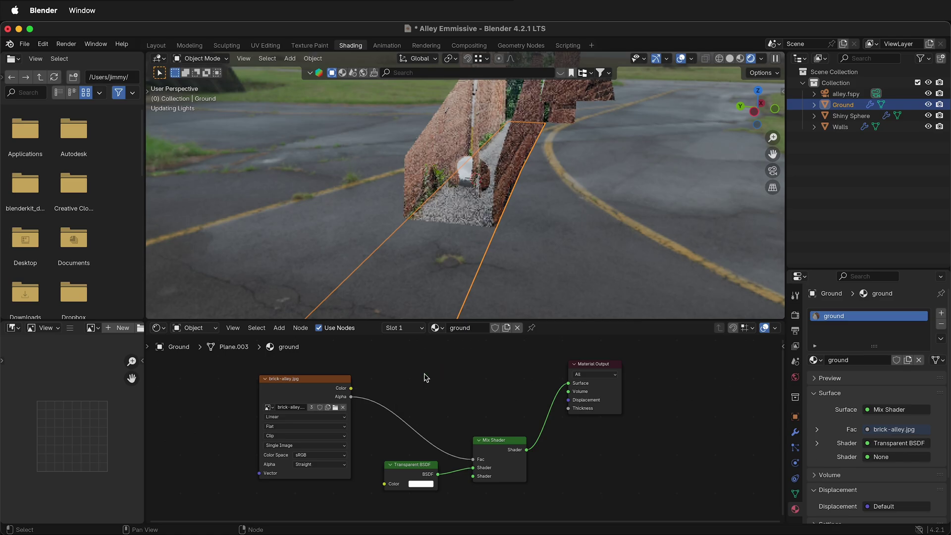
key(shift+a)
click(425, 375)
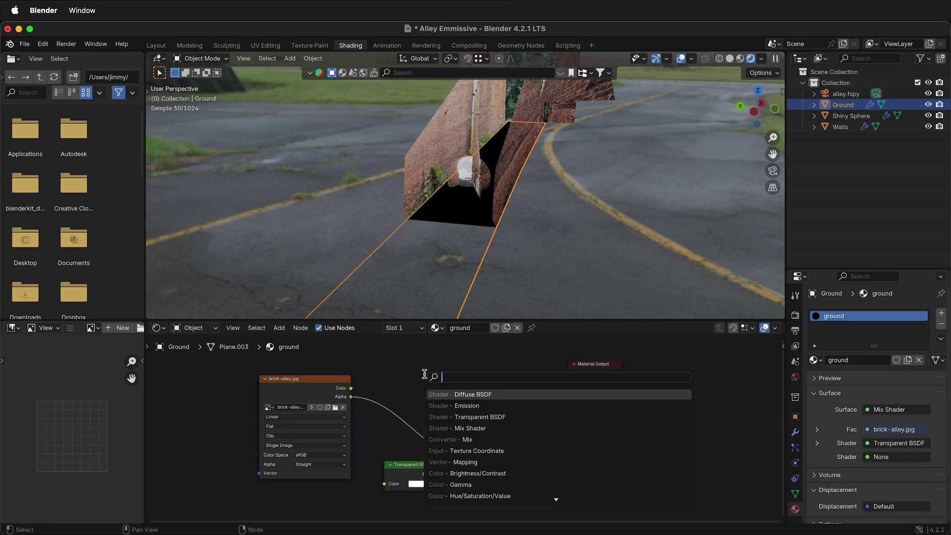
text(diffu)
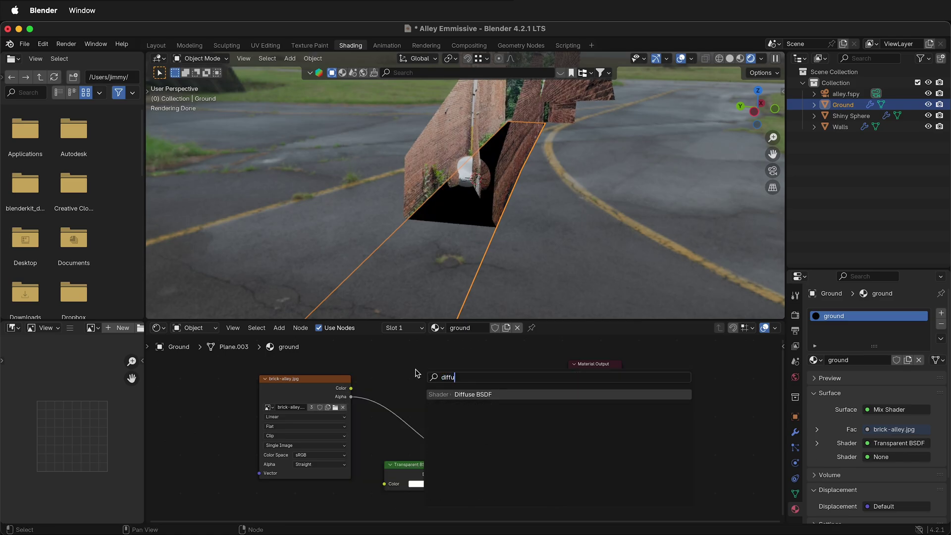
click(482, 395)
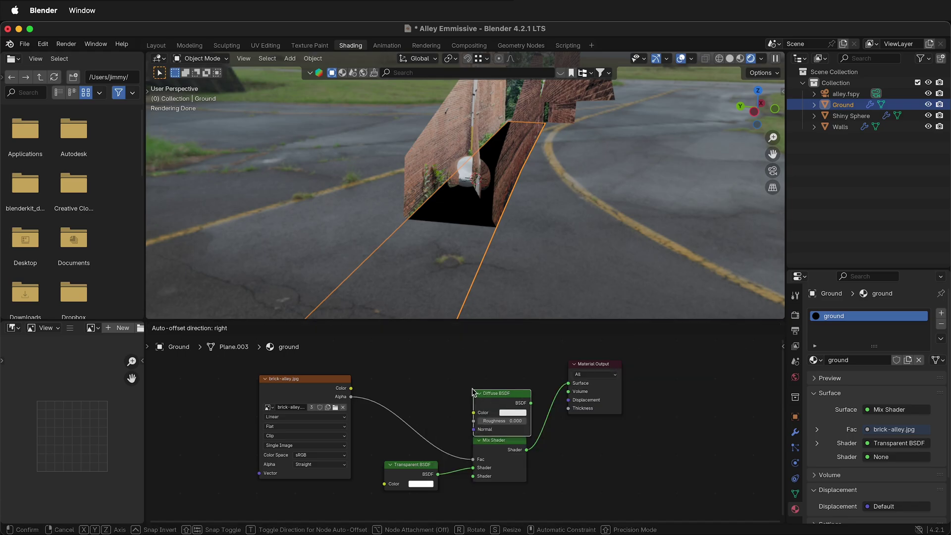
click(390, 361)
drag(351, 388, 391, 380)
drag(447, 371, 473, 476)
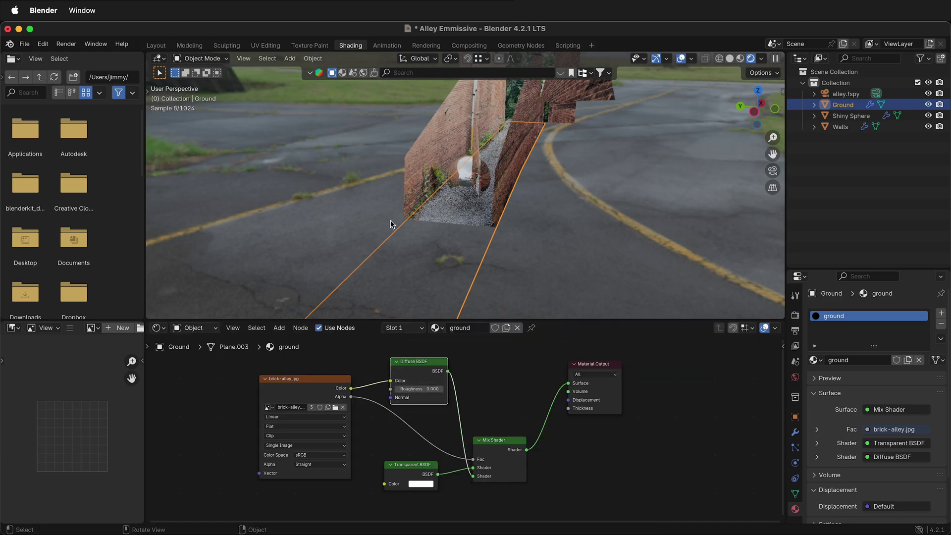
scroll(417, 167, up, 5)
scroll(471, 250, up, 3)
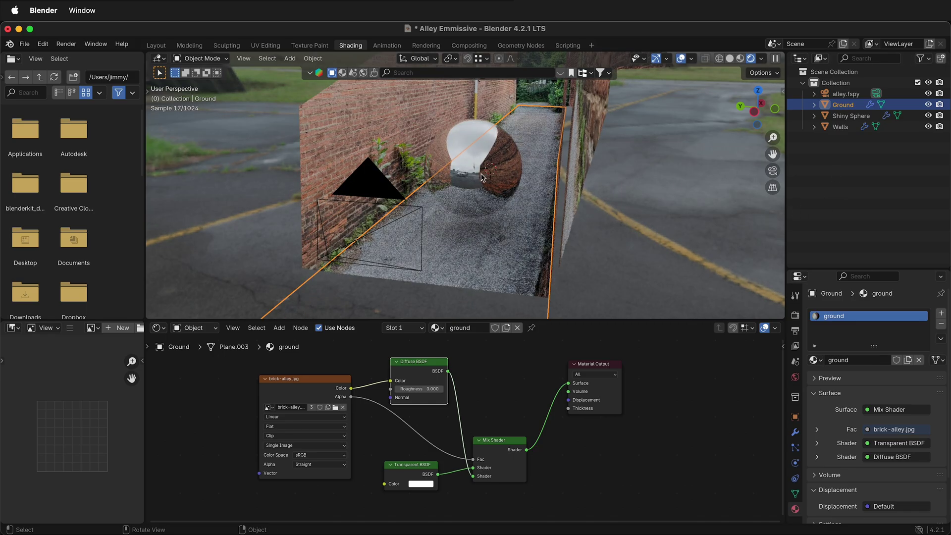
key(KP_0)
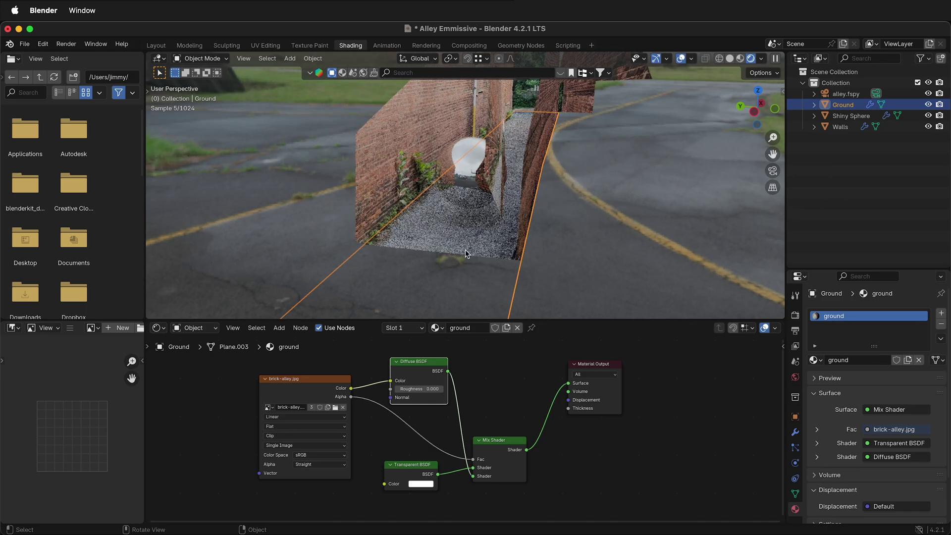
- In the Layout workspace, turn off Shadow and Camera ray visibility for the Walls object
click(156, 45)
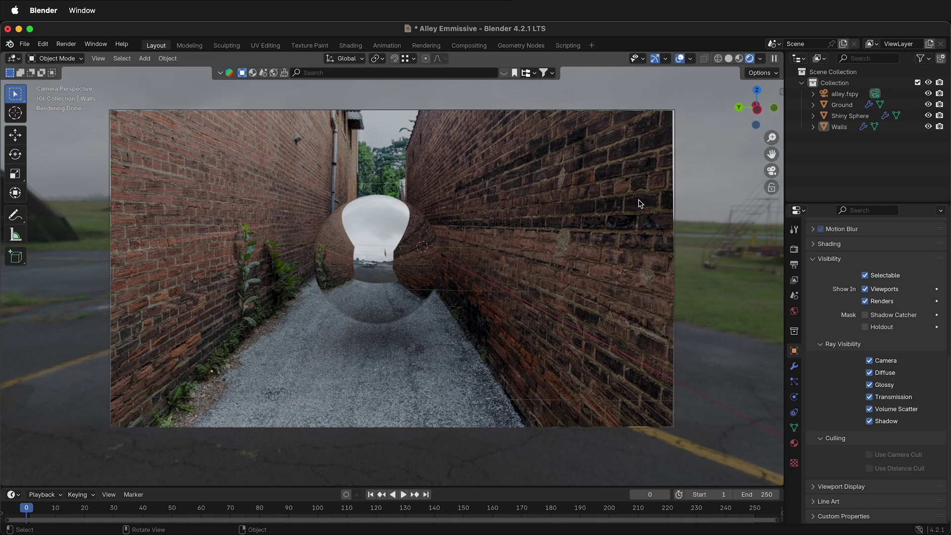
click(615, 216)
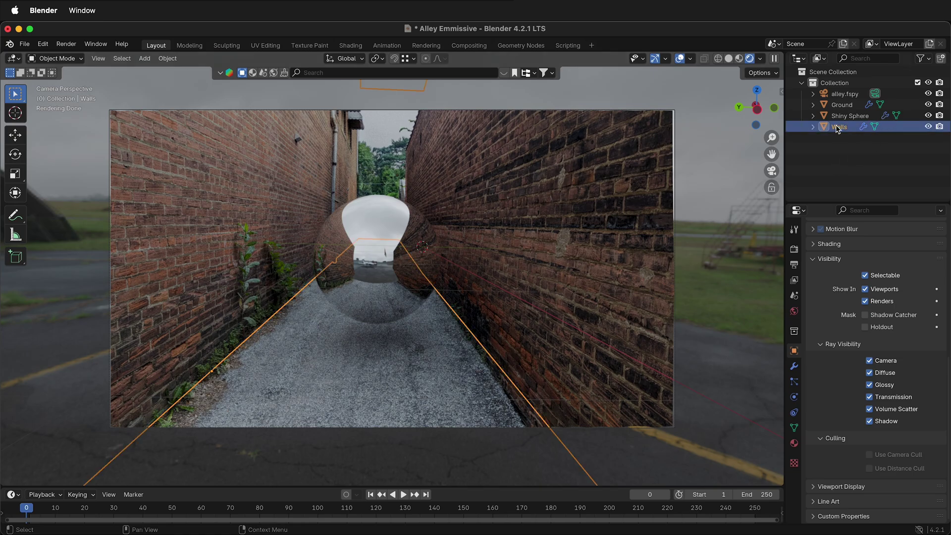
click(869, 422)
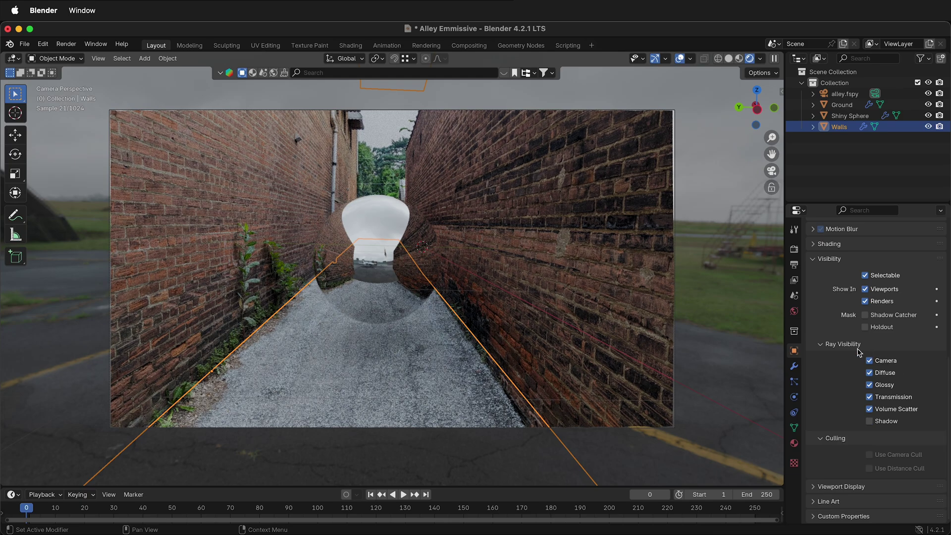
click(870, 361)
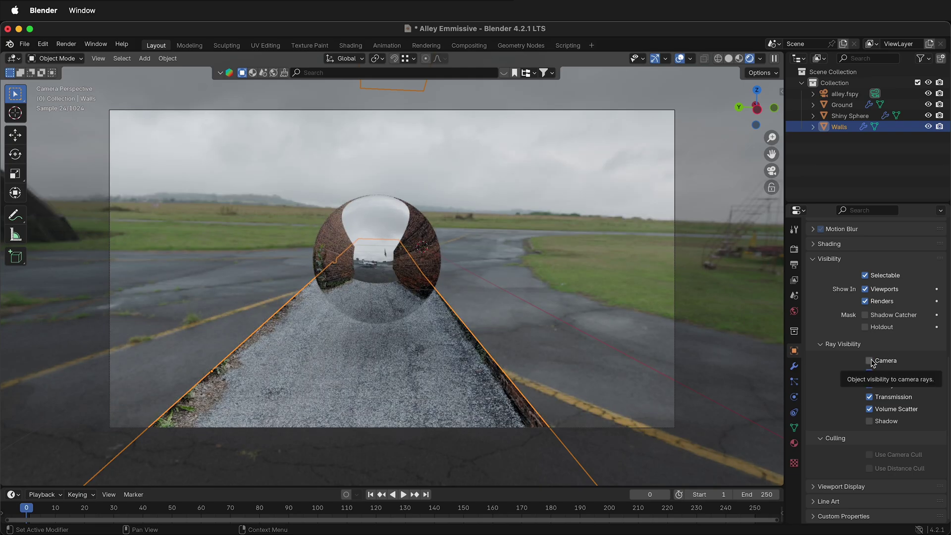
- Enable Mask > Shadow Catcher on the Ground object
click(871, 361)
click(842, 104)
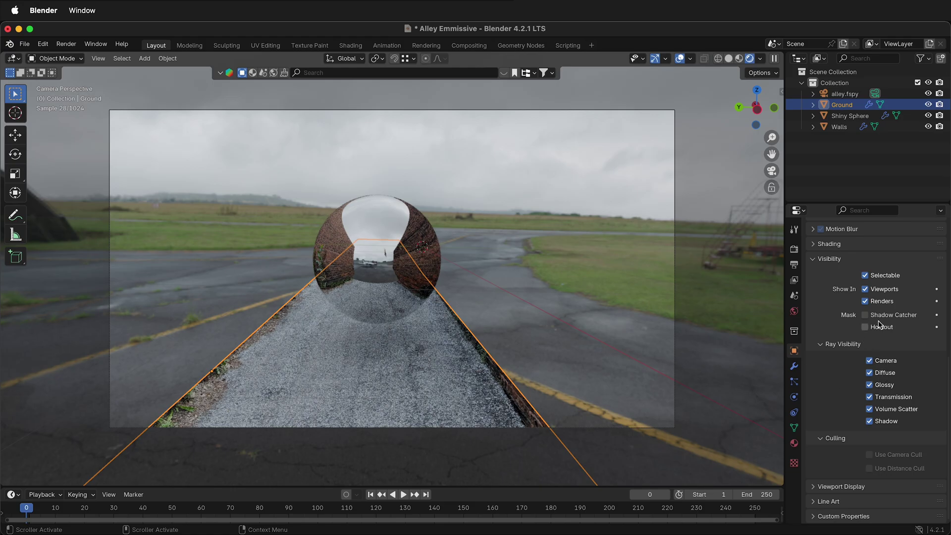
click(866, 315)
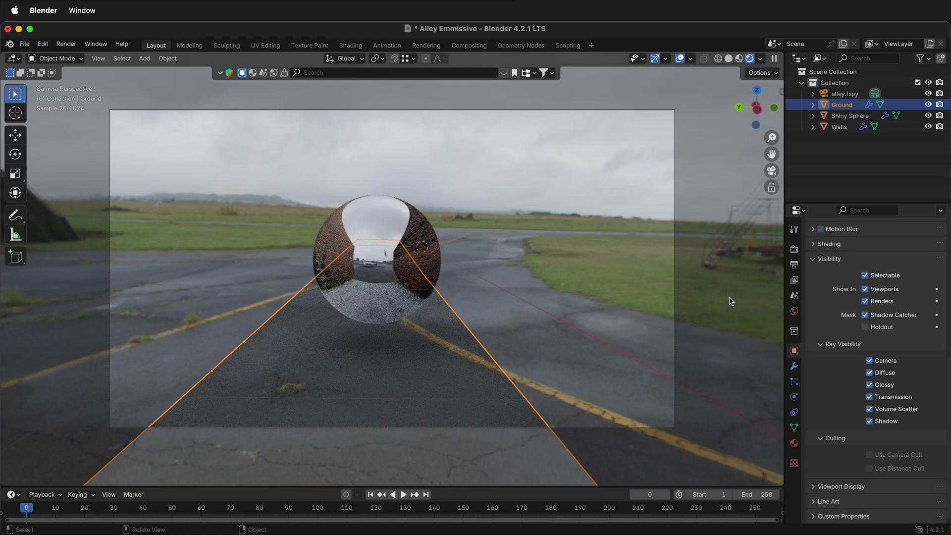
click(648, 307)
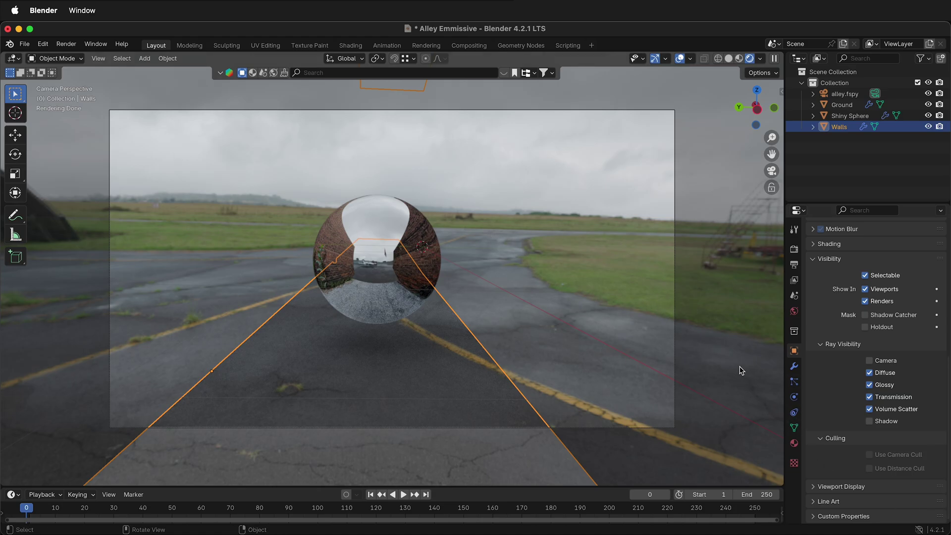
- Turn on Transparent under Render Properties > Film
click(794, 249)
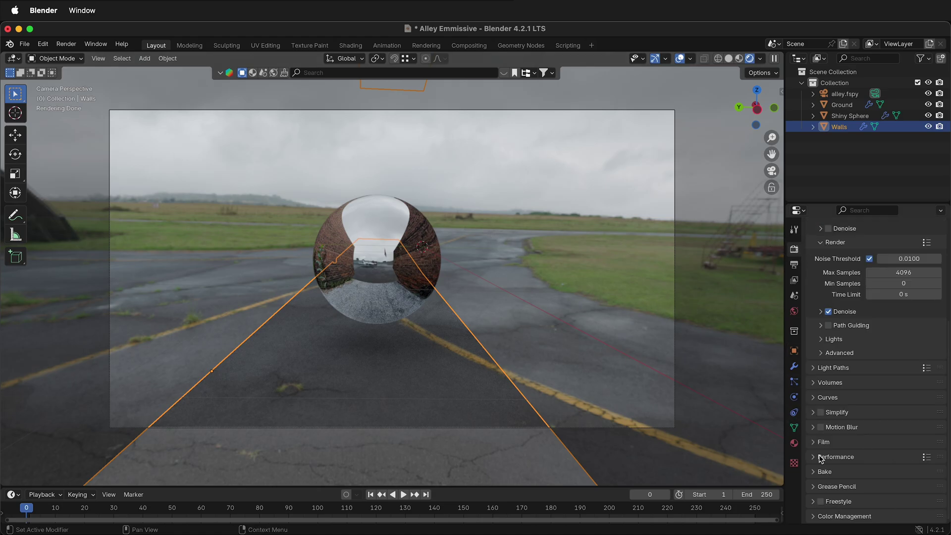
click(815, 442)
scroll(837, 453, down, 3)
click(828, 453)
click(794, 443)
click(400, 86)
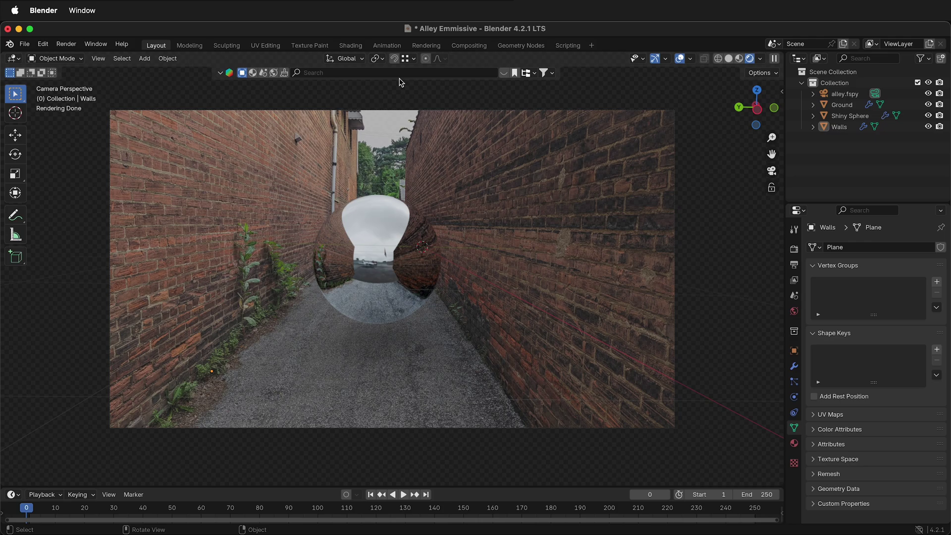
- Select Shiny Sphere and orbit around it to inspect its reflections and shadow
click(382, 233)
middle_drag(391, 243, 516, 303)
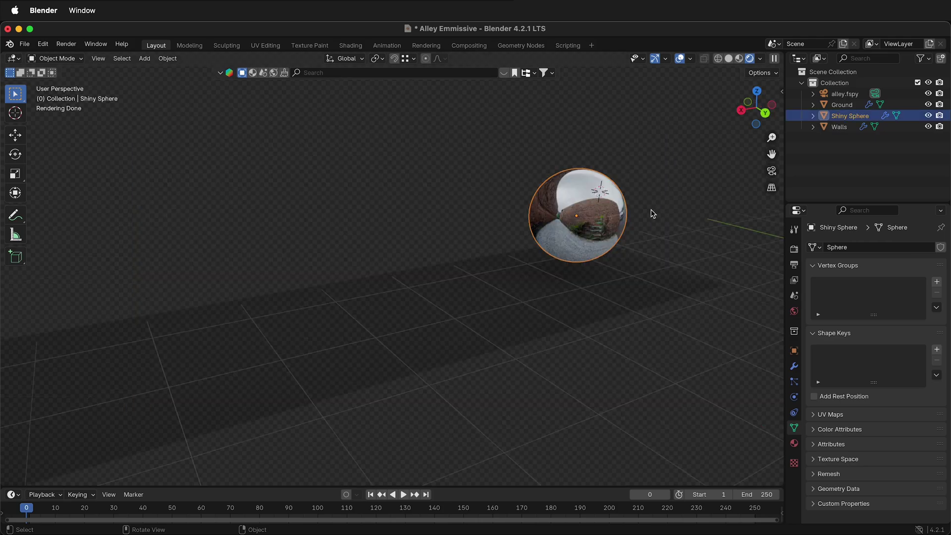
middle_drag(696, 221, 558, 369)
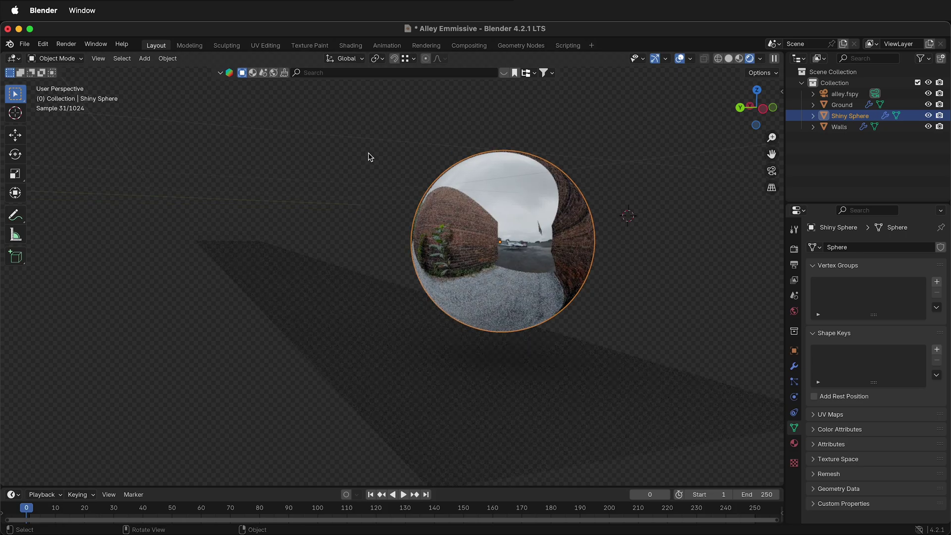
- In the Compositing workspace, add a Viewer node below the Composite node
click(468, 46)
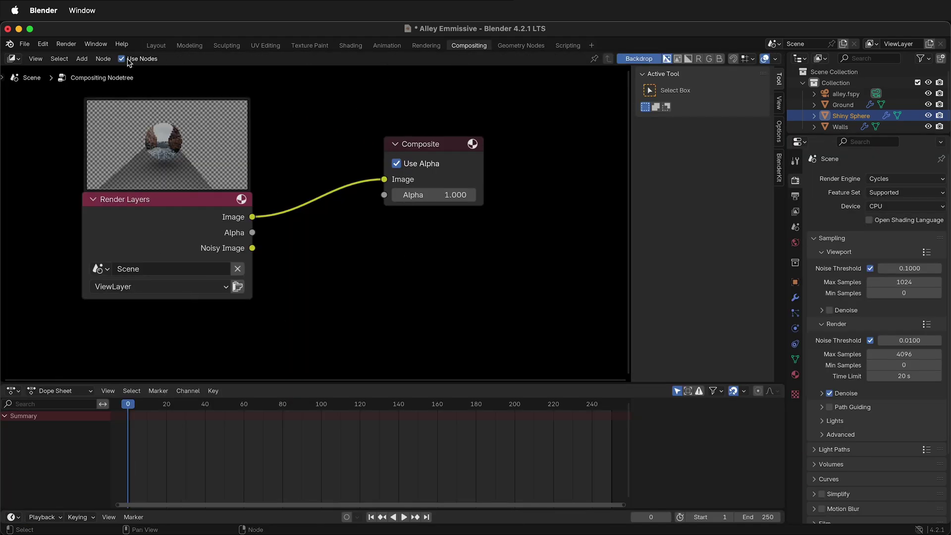
key(shift+a)
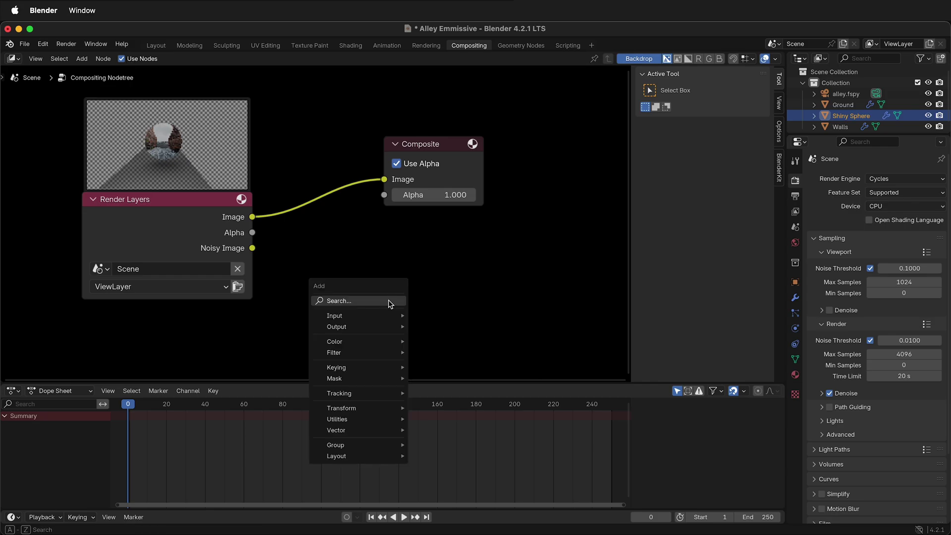
click(386, 302)
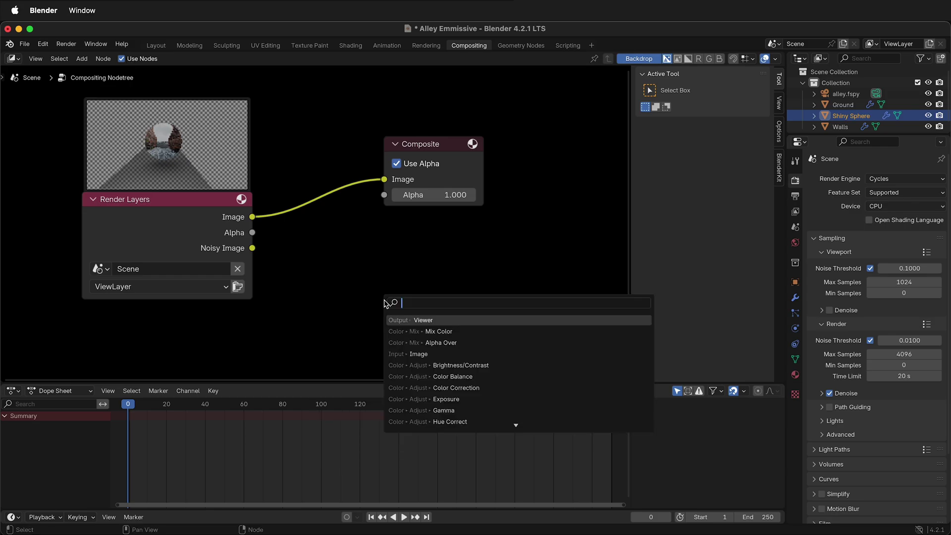
click(424, 320)
click(491, 290)
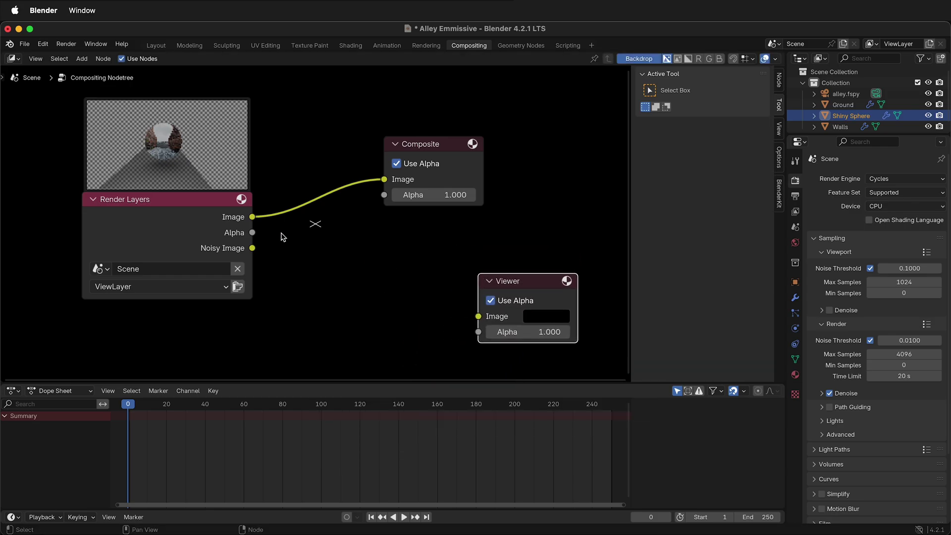
- Link the Render Layers Image output to the Viewer's Image input
drag(252, 216, 478, 316)
drag(402, 151, 485, 141)
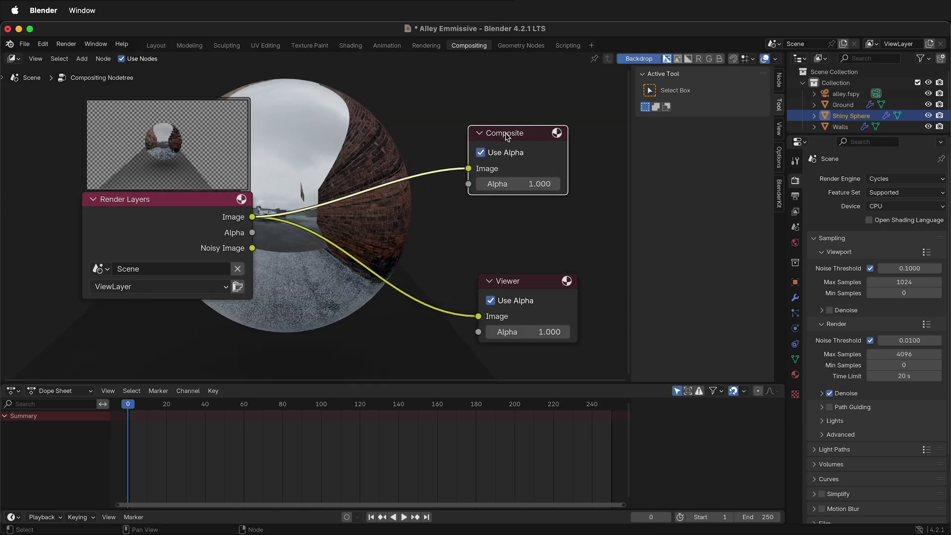
drag(185, 198, 127, 218)
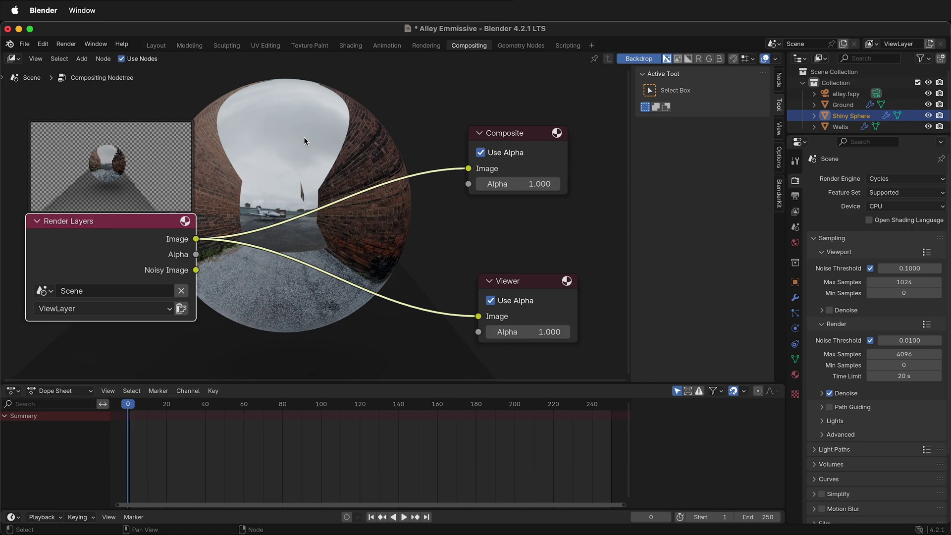
- Add an Image node above Render Layers and load brick-alley.jpg into it
key(shift+a)
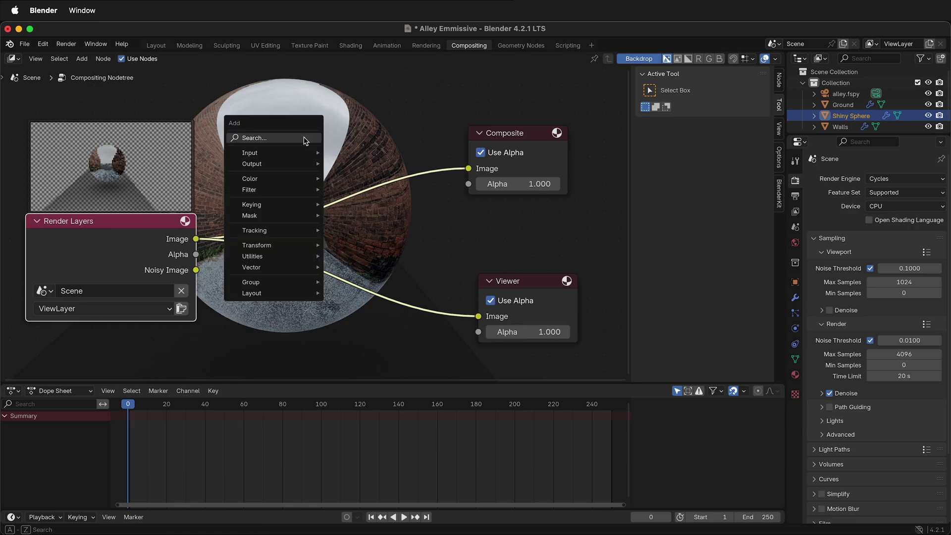
click(304, 137)
text(image)
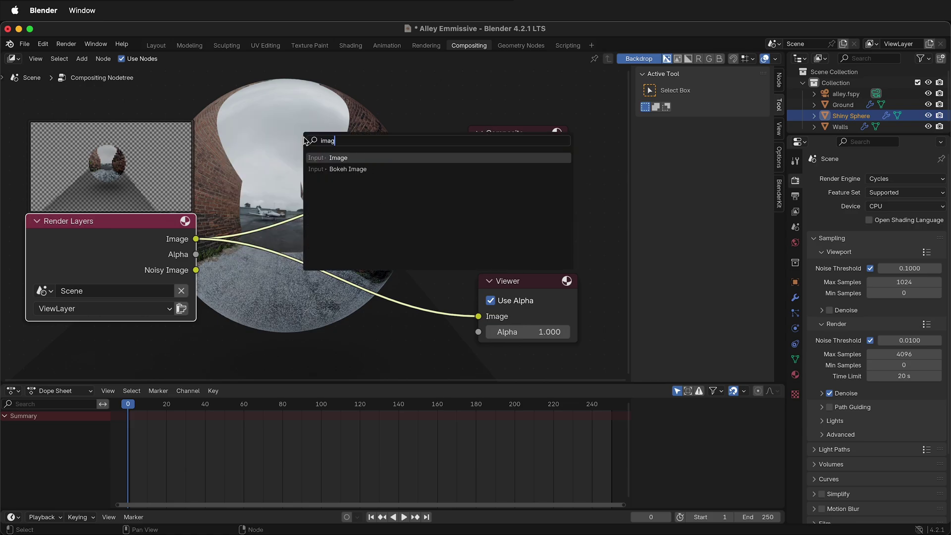
key(Return)
click(196, 92)
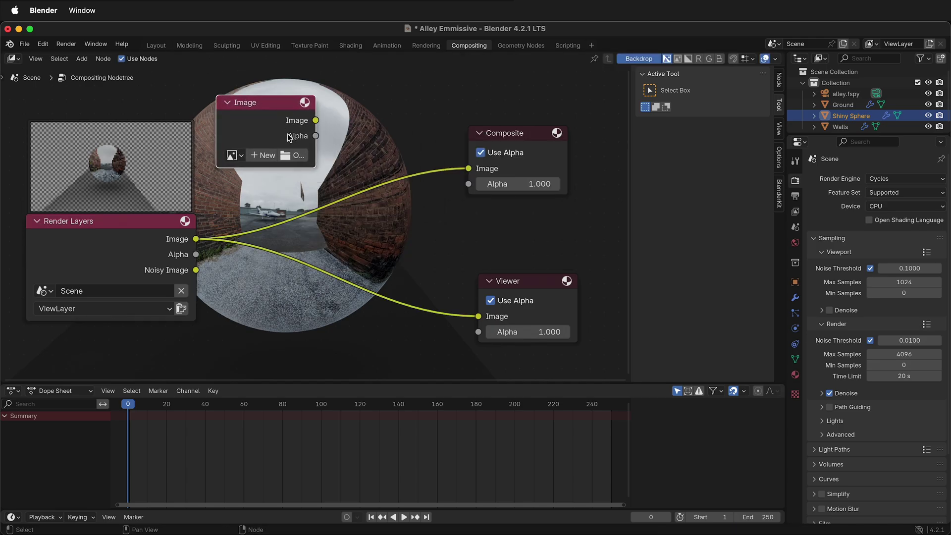
click(302, 158)
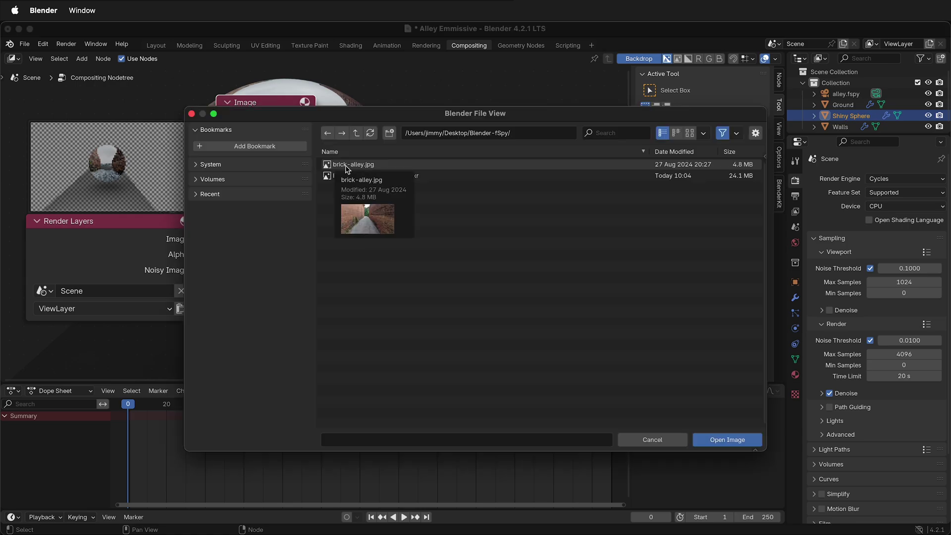
click(347, 165)
click(727, 439)
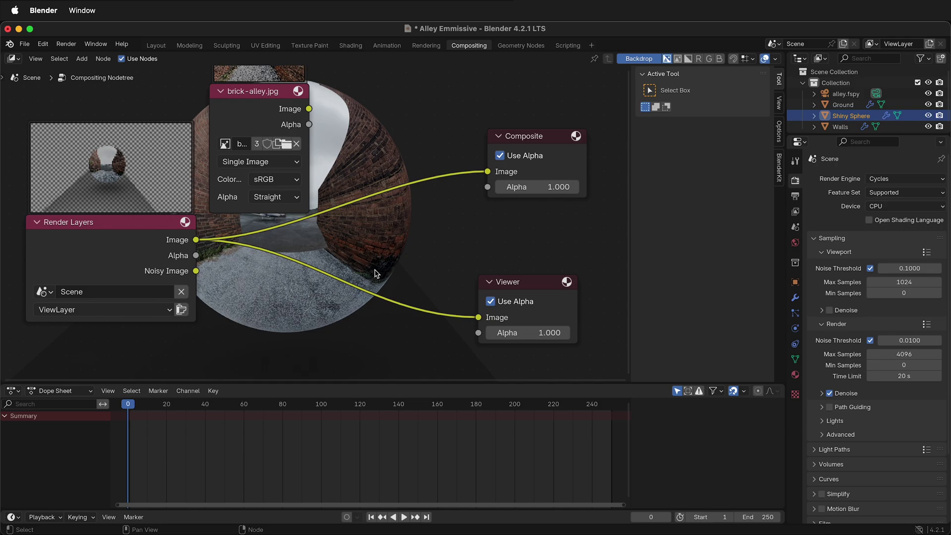
- Add an Alpha Over node to the compositor tree
key(shift+a)
text(al)
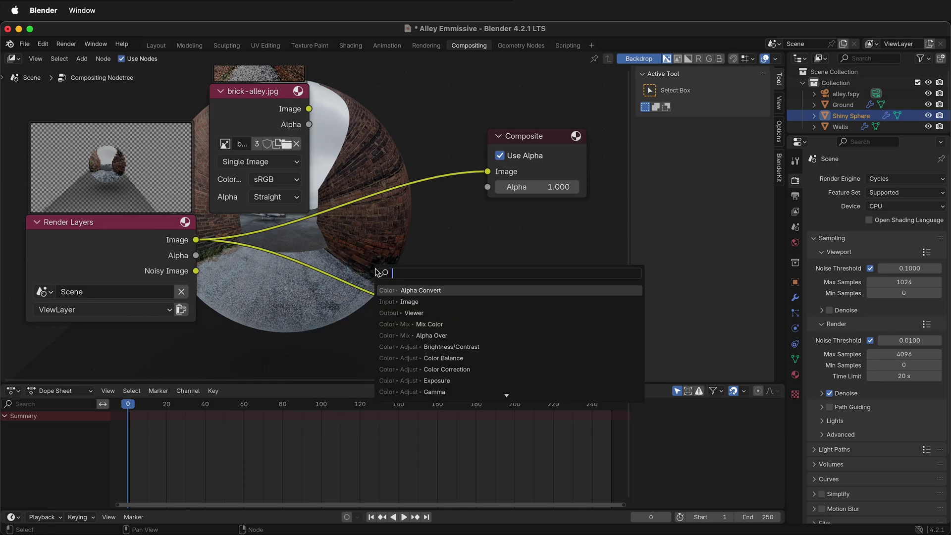
key(Down)
key(Return)
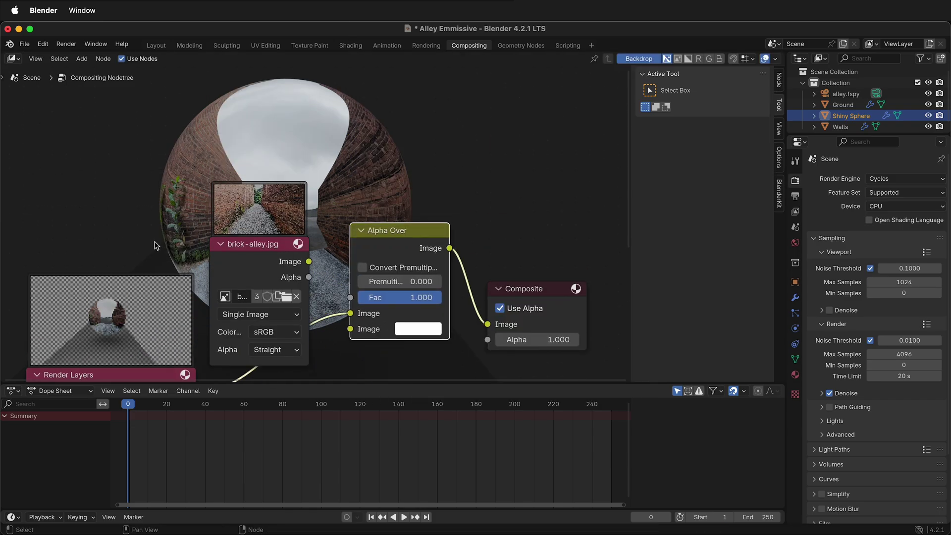
click(268, 229)
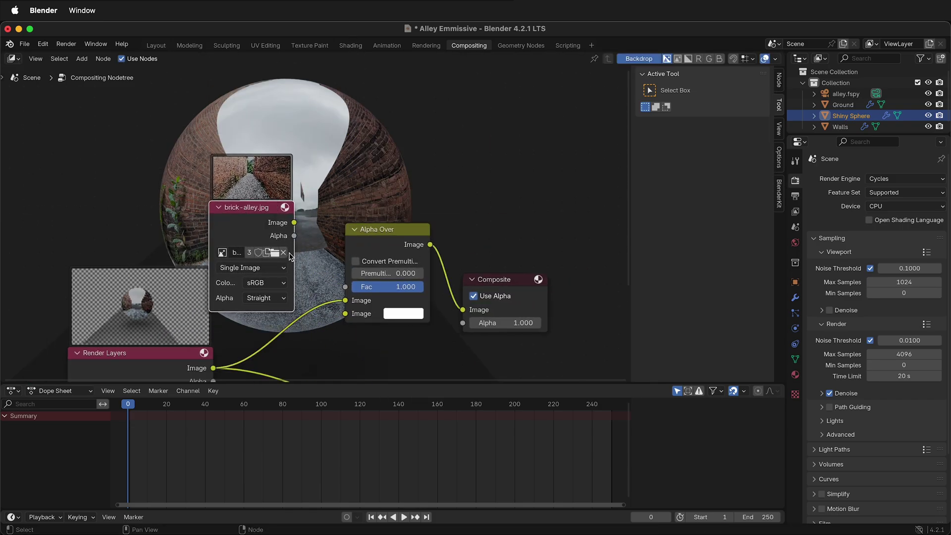
- Feed the alley photo and render into Alpha Over, sending its output to the Viewer
drag(294, 222, 345, 300)
drag(212, 368, 343, 315)
scroll(319, 225, down, 3)
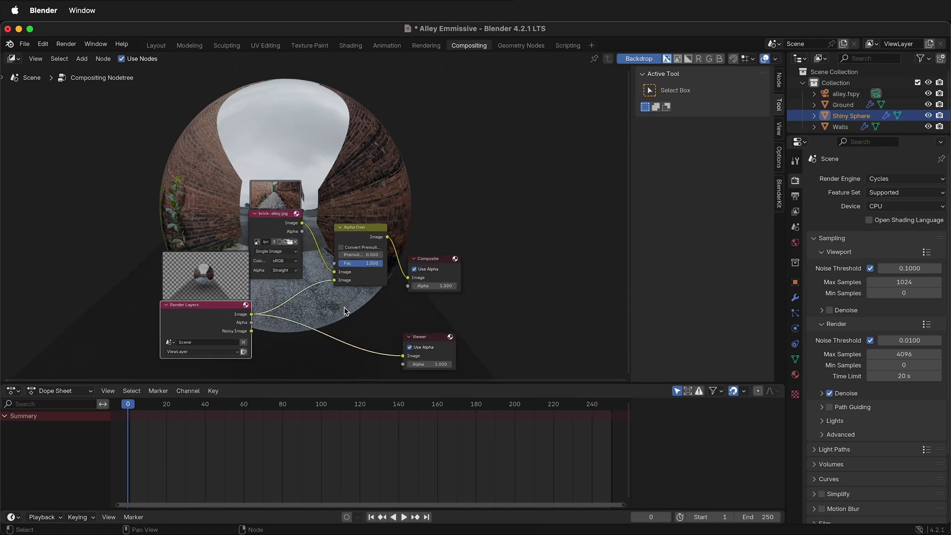
drag(388, 237, 403, 324)
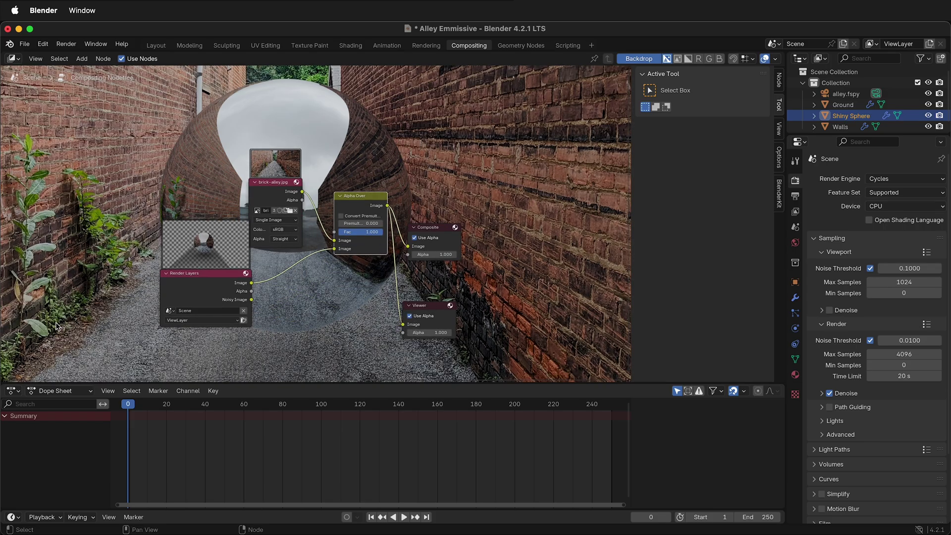
drag(424, 230, 448, 219)
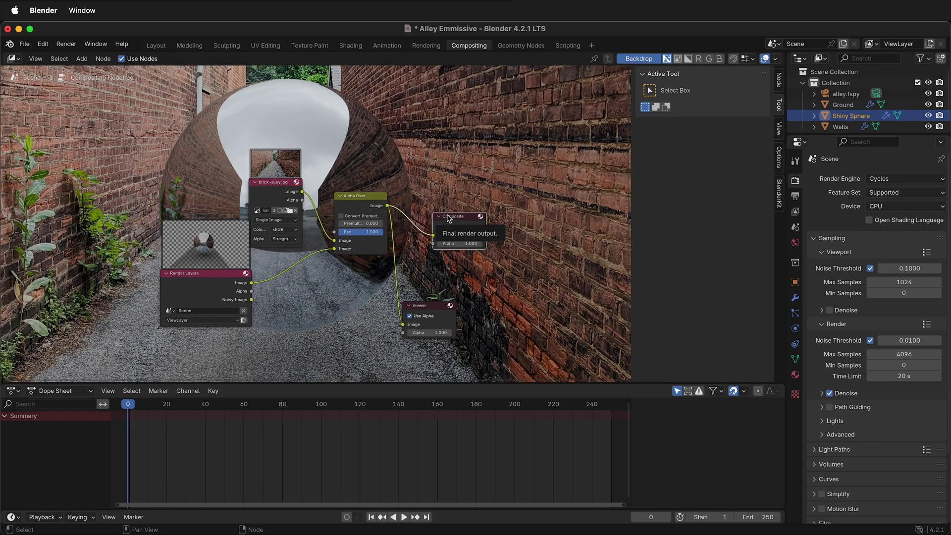